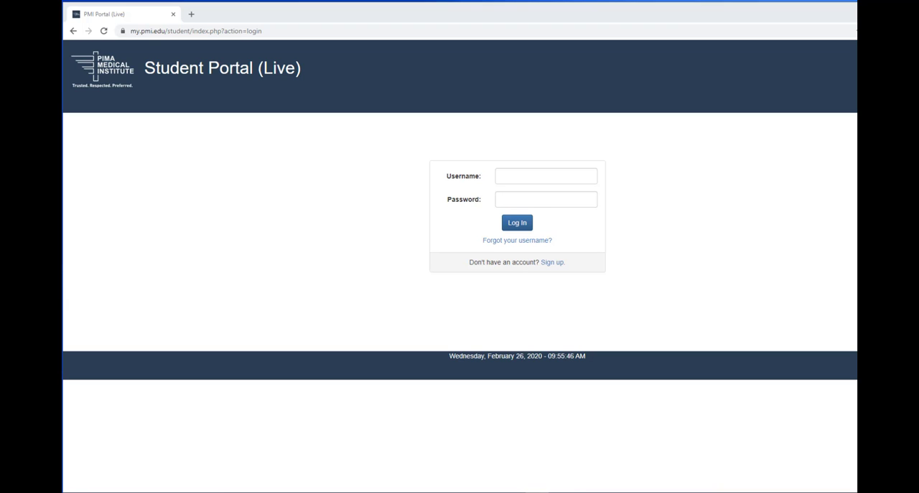
Step: Log in to the student portal with the account username and password
{"action": "left_click", "coordinate": [548, 175]}
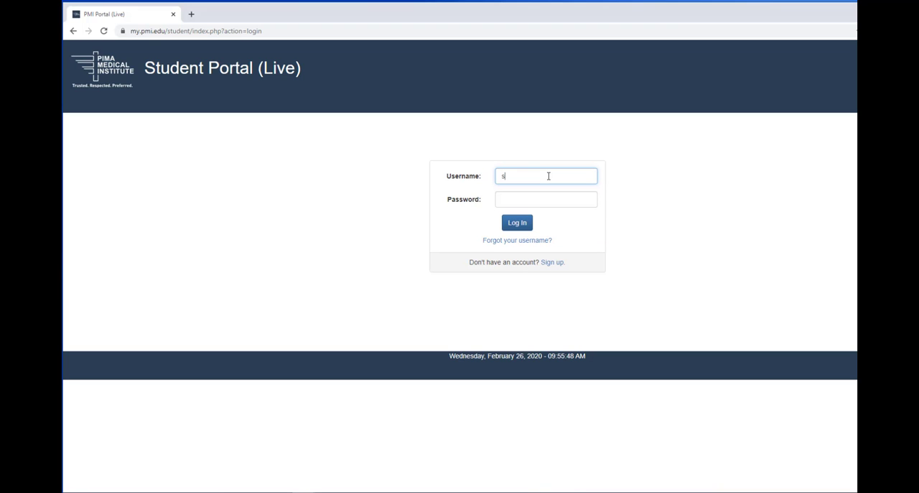
{"action": "right_click", "coordinate": [548, 175]}
{"action": "left_click", "coordinate": [572, 248]}
{"action": "left_click", "coordinate": [535, 201]}
{"action": "type", "text": "••"}
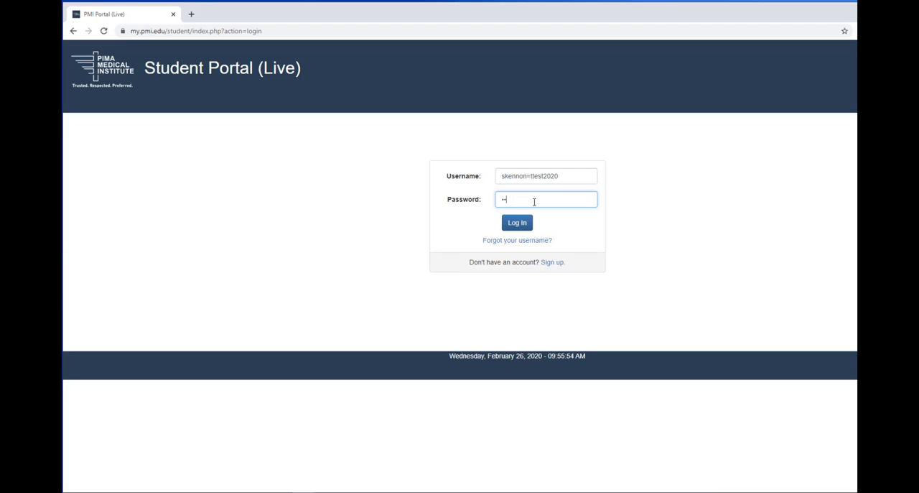
{"action": "type", "text": "•••••"}
{"action": "key", "text": "Return"}
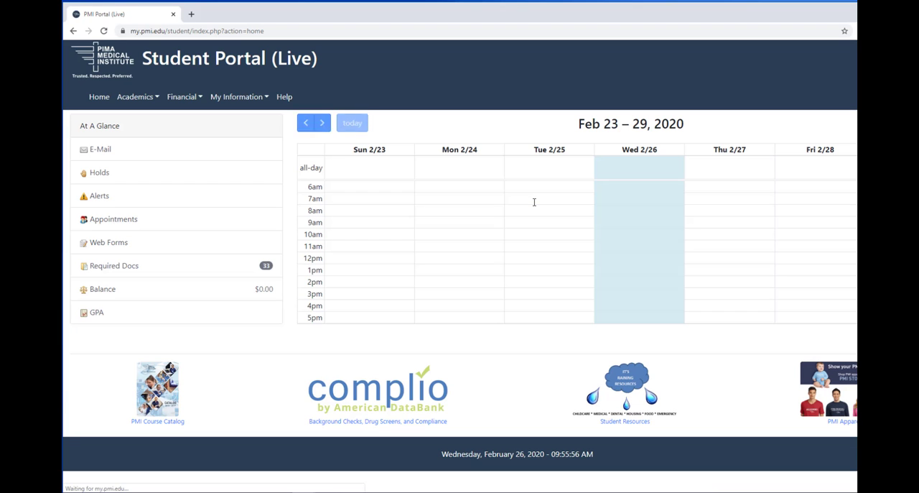
Step: Open the externship timesheets page from the Academics section
{"action": "left_click", "coordinate": [151, 96]}
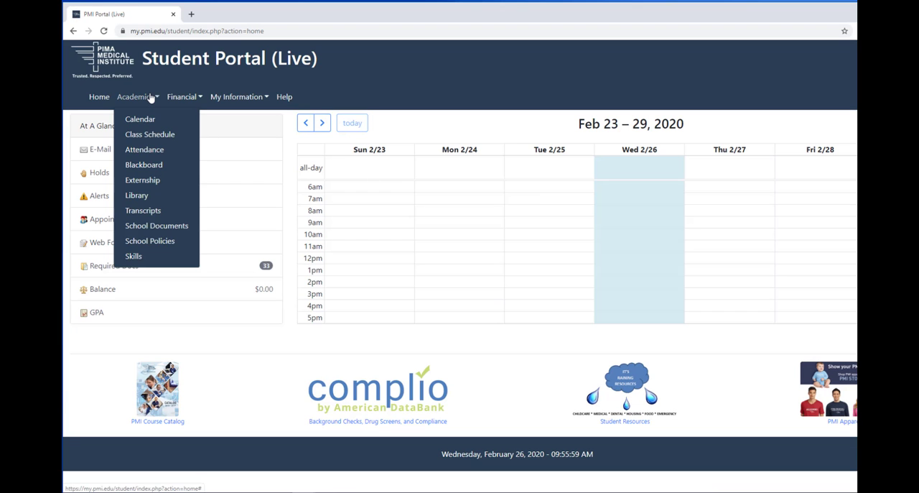
{"action": "left_click", "coordinate": [143, 181]}
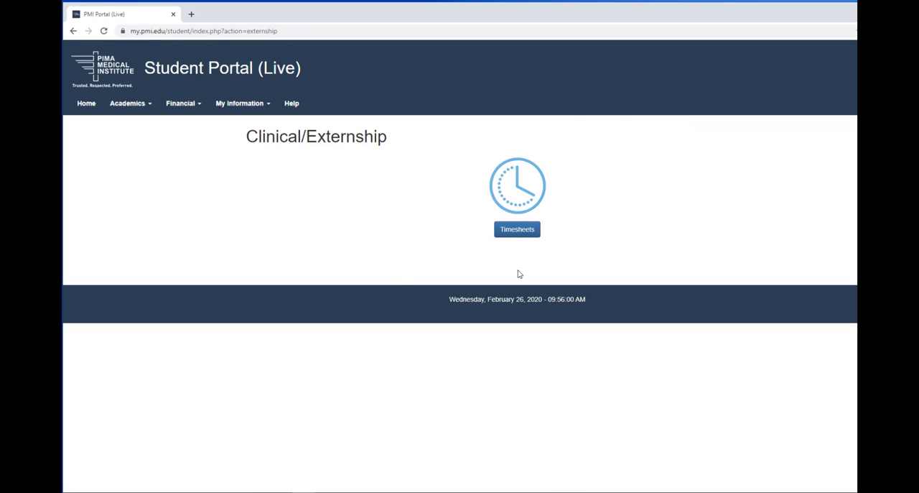
{"action": "left_click", "coordinate": [518, 230]}
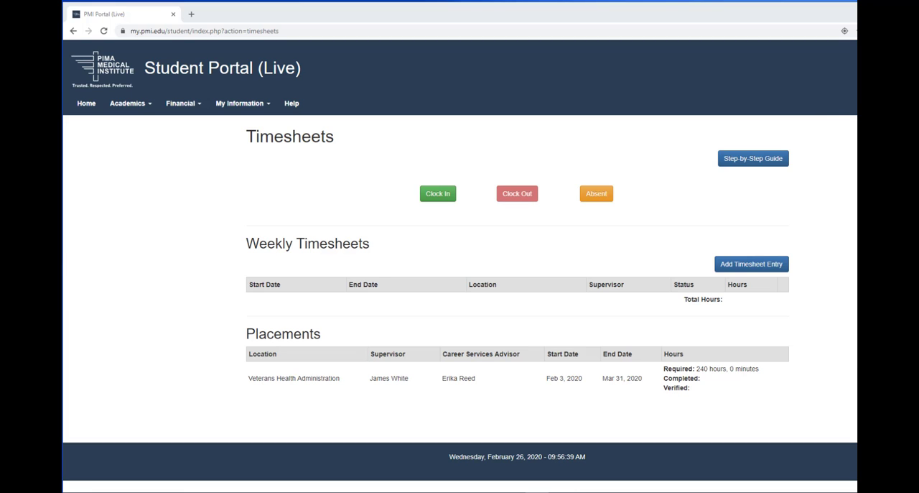
Step: Log out of the student portal and show the login page in the Galaxy S5 mobile view
{"action": "left_click", "coordinate": [905, 103]}
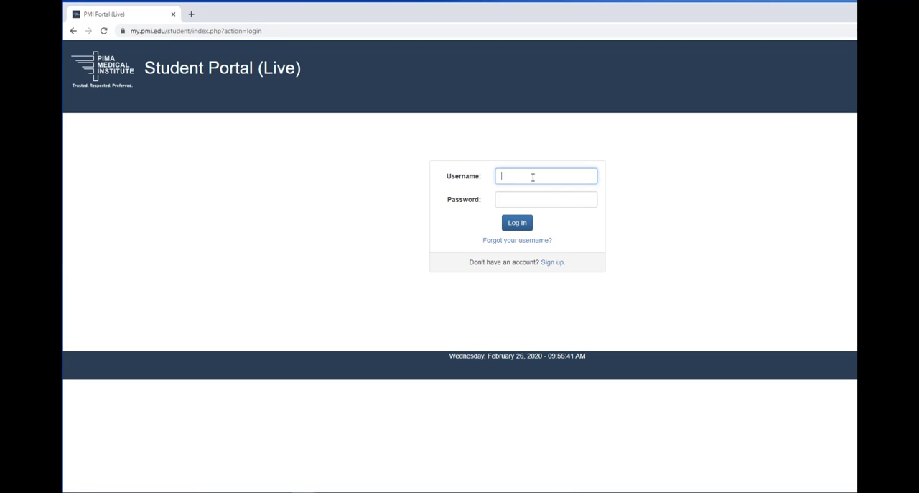
{"action": "key", "text": "ctrl+shift+m"}
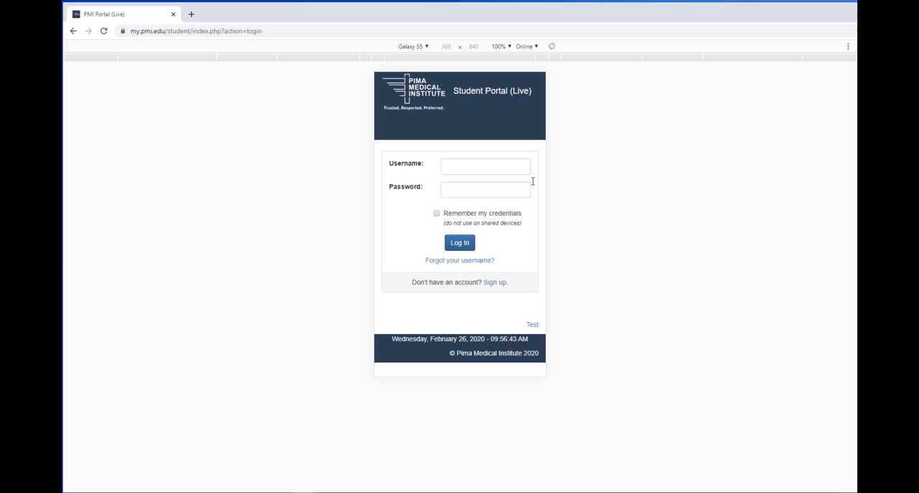
Step: Log in to the mobile version of the student portal with the account username and password
{"action": "left_click", "coordinate": [470, 166]}
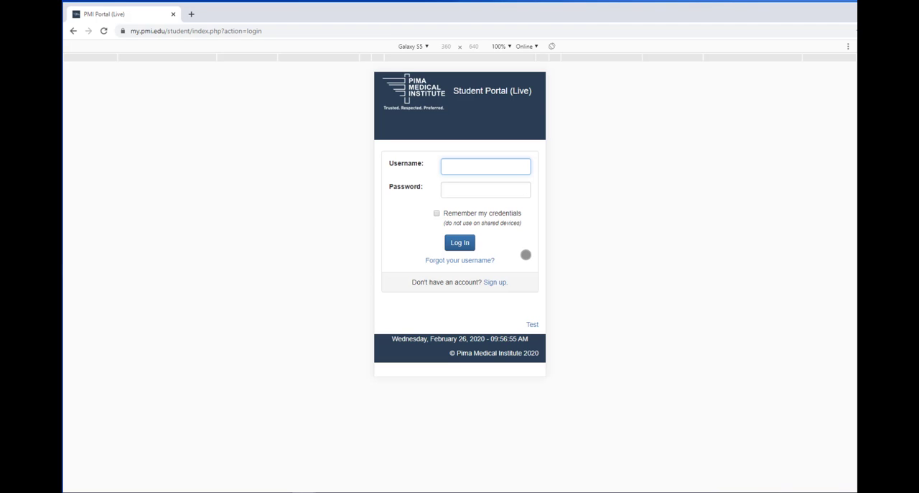
{"action": "right_click", "coordinate": [498, 162]}
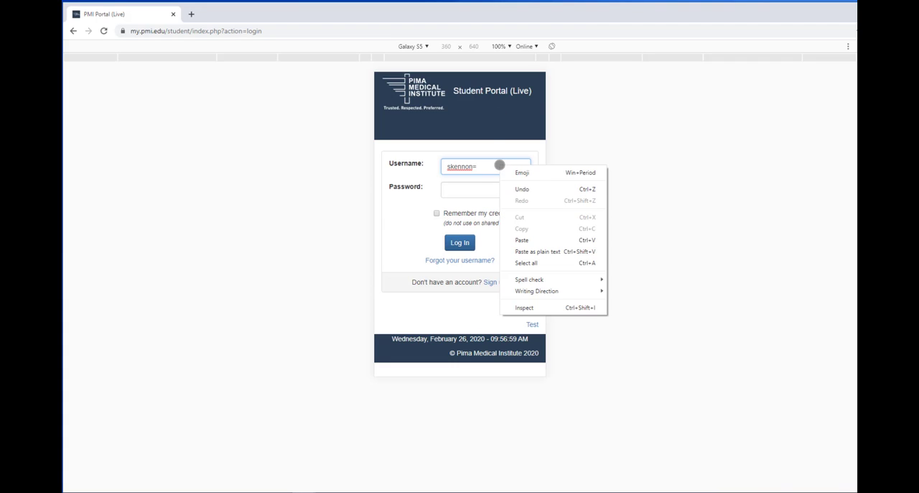
{"action": "left_click", "coordinate": [523, 239]}
{"action": "left_click", "coordinate": [497, 187]}
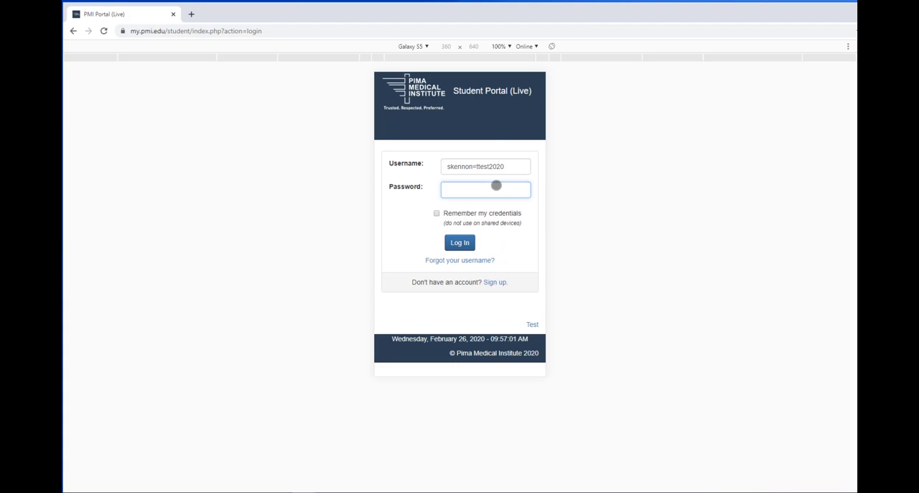
{"action": "type", "text": "••••••••"}
{"action": "key", "text": "Return"}
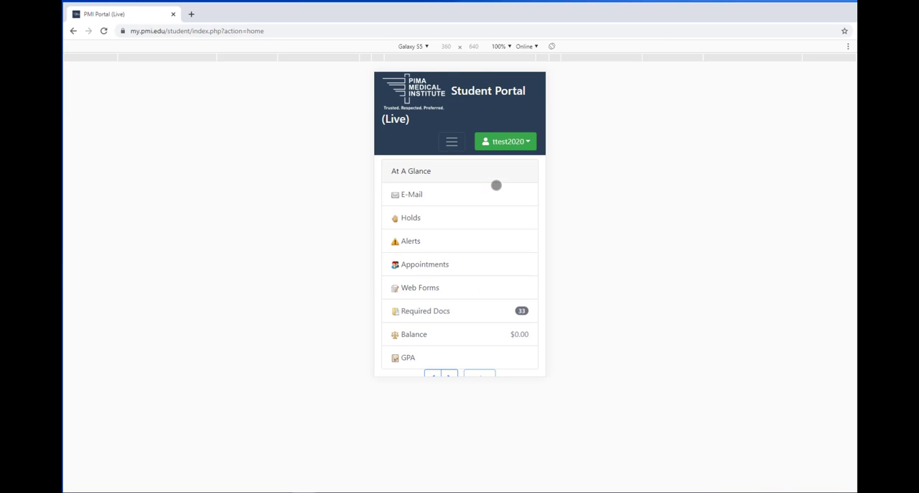
Step: Open the externship timesheets in the mobile layout of the portal
{"action": "left_click", "coordinate": [448, 142]}
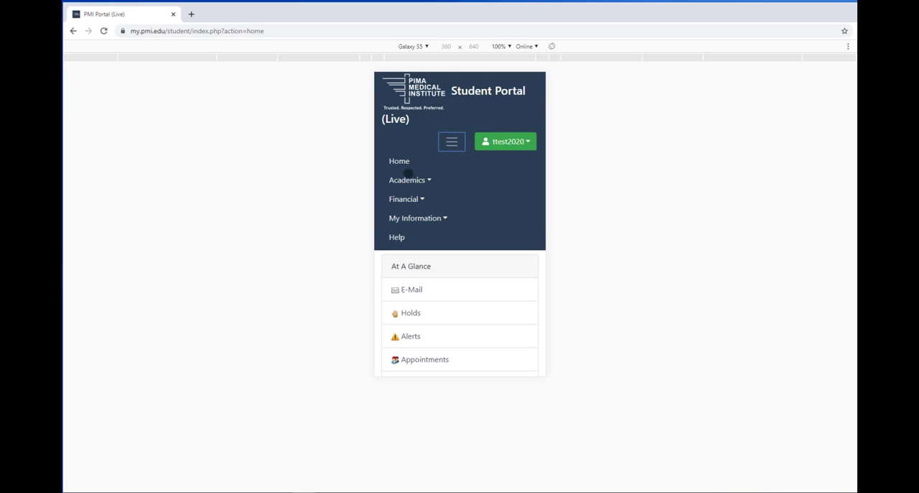
{"action": "left_click", "coordinate": [412, 179]}
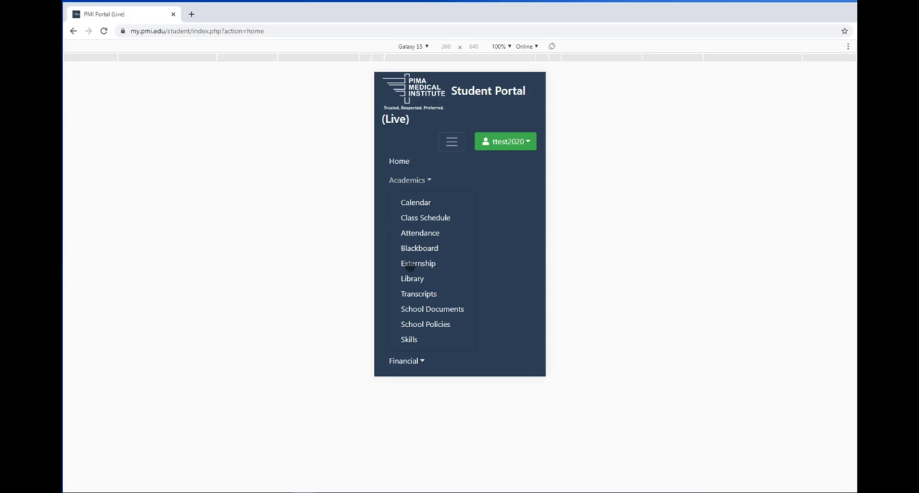
{"action": "left_click", "coordinate": [408, 262]}
{"action": "left_click", "coordinate": [448, 253]}
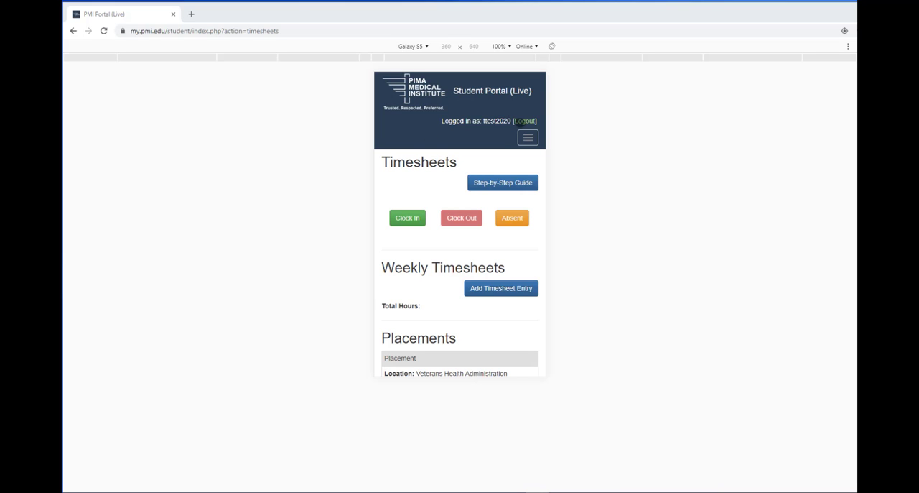
Step: Open the Step-by-Step Guide for student timesheets, read through its pages and return to the portal's Timesheets page
{"action": "left_click", "coordinate": [506, 183]}
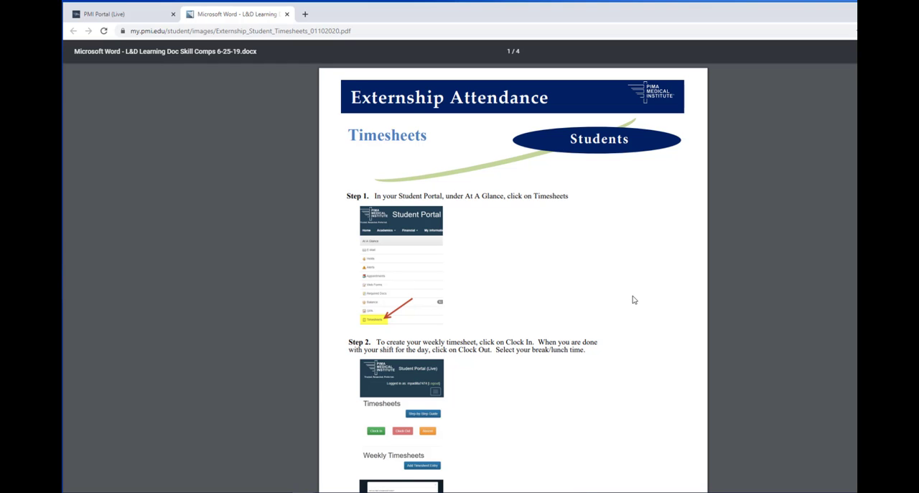
{"action": "scroll", "coordinate": [634, 300], "scroll_direction": "down", "scroll_amount": 3}
{"action": "scroll", "coordinate": [635, 299], "scroll_direction": "down", "scroll_amount": 3}
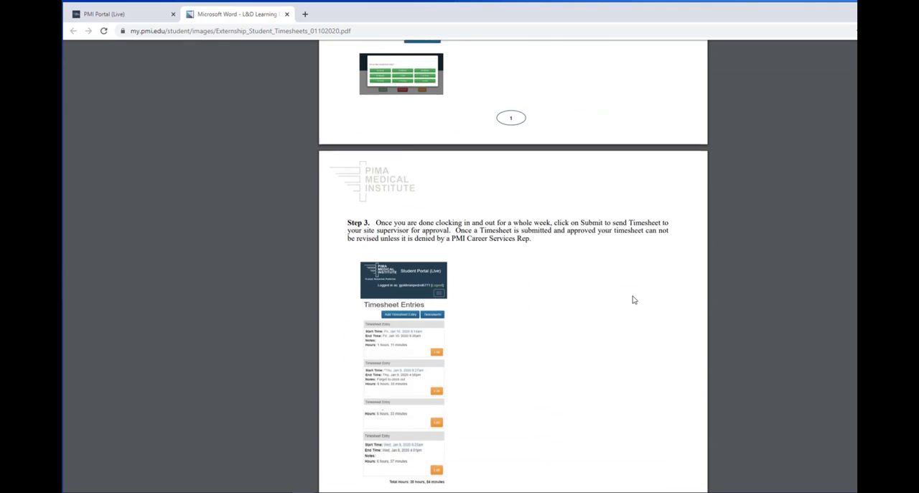
{"action": "scroll", "coordinate": [634, 300], "scroll_direction": "down", "scroll_amount": 5}
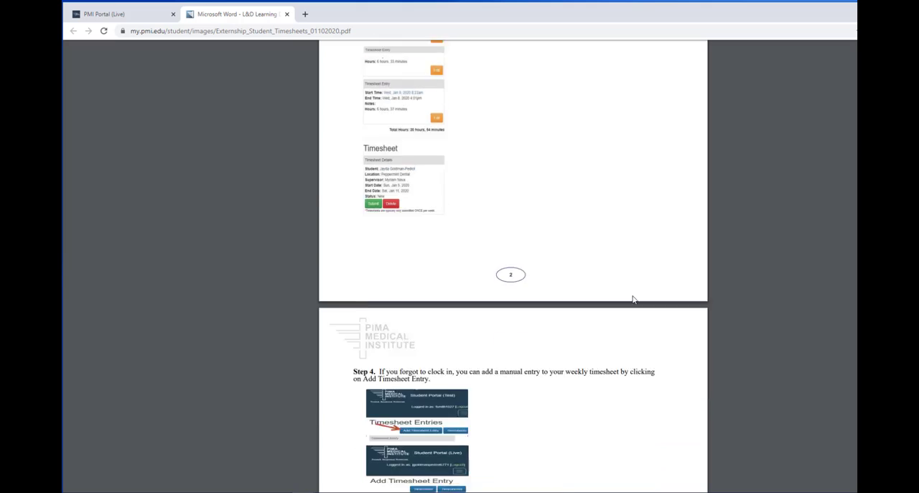
{"action": "scroll", "coordinate": [634, 299], "scroll_direction": "down", "scroll_amount": 5}
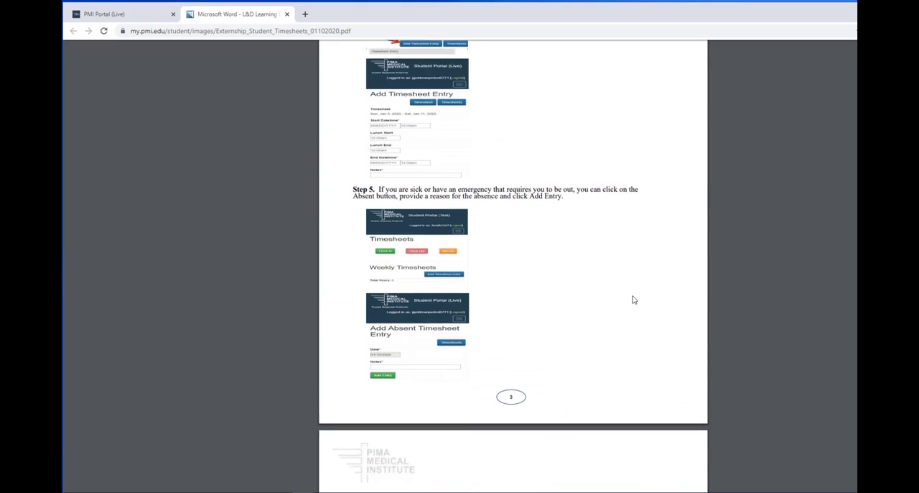
{"action": "scroll", "coordinate": [634, 299], "scroll_direction": "down", "scroll_amount": 6}
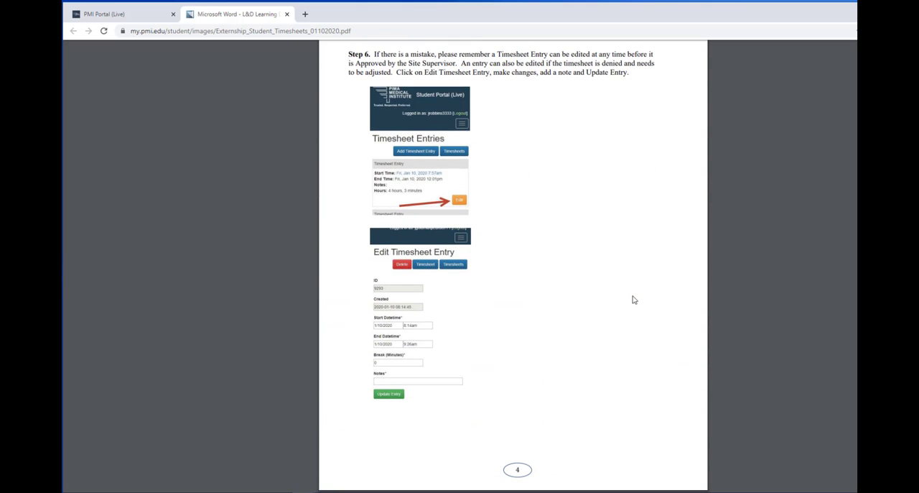
{"action": "scroll", "coordinate": [634, 299], "scroll_direction": "up", "scroll_amount": 12}
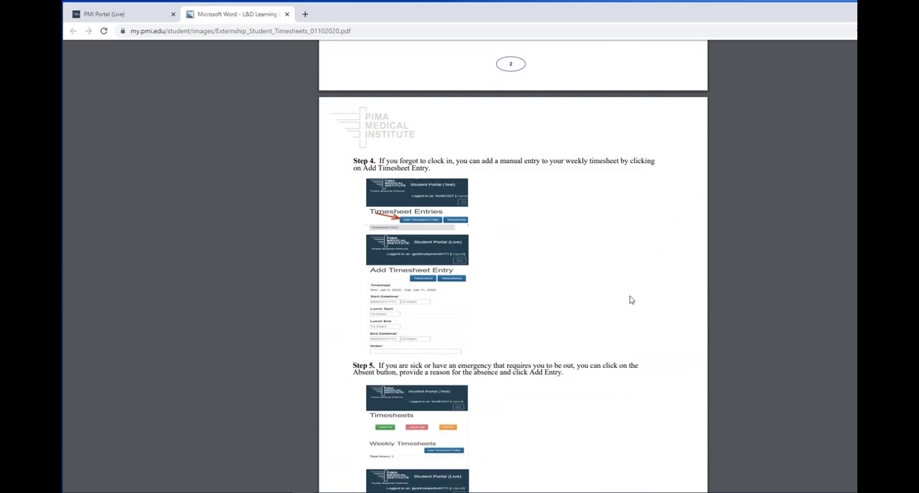
{"action": "scroll", "coordinate": [628, 300], "scroll_direction": "up", "scroll_amount": 10}
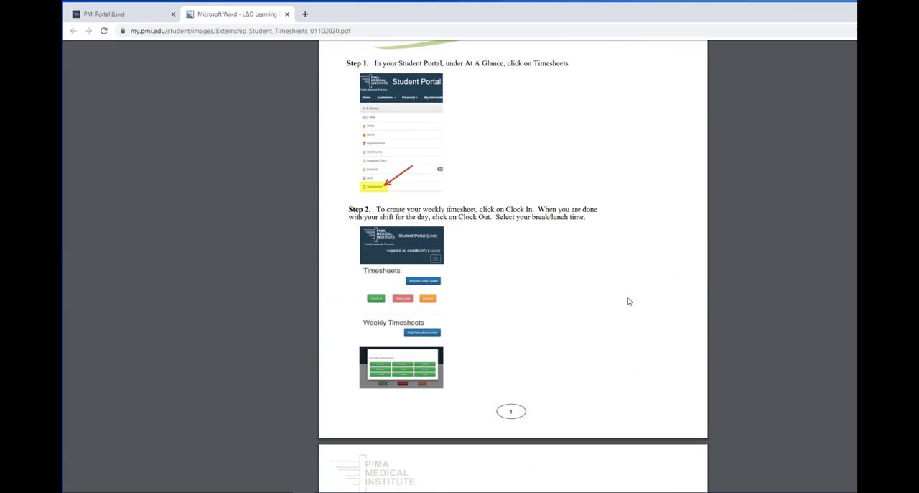
{"action": "left_click", "coordinate": [131, 17]}
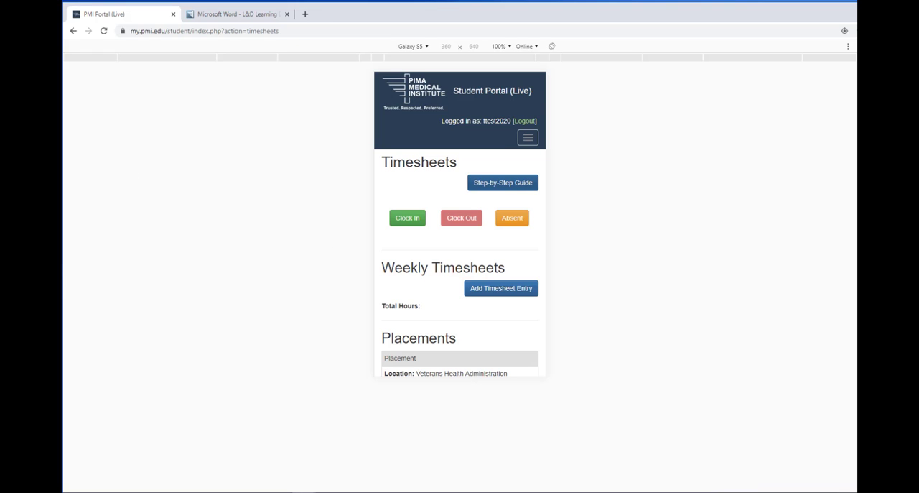
Step: Review the externship placement details below the weekly timesheets
{"action": "scroll", "coordinate": [476, 277], "scroll_direction": "down", "scroll_amount": 1}
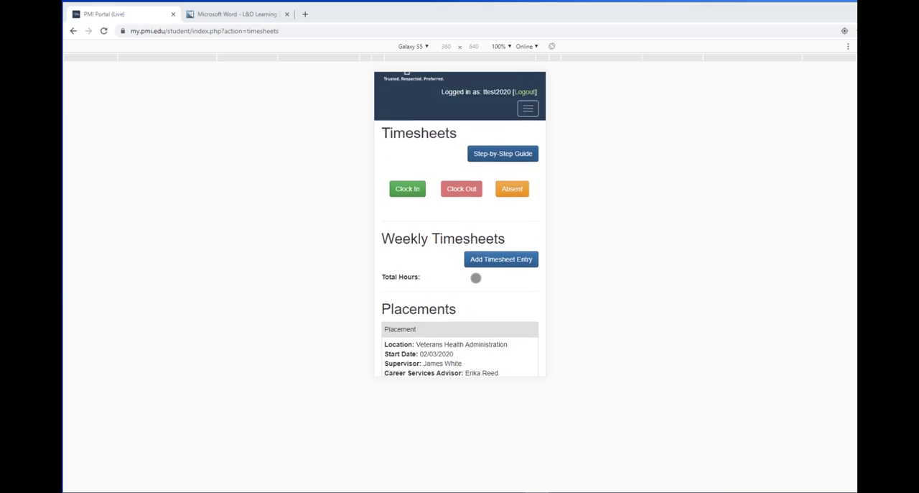
{"action": "scroll", "coordinate": [476, 277], "scroll_direction": "down", "scroll_amount": 3}
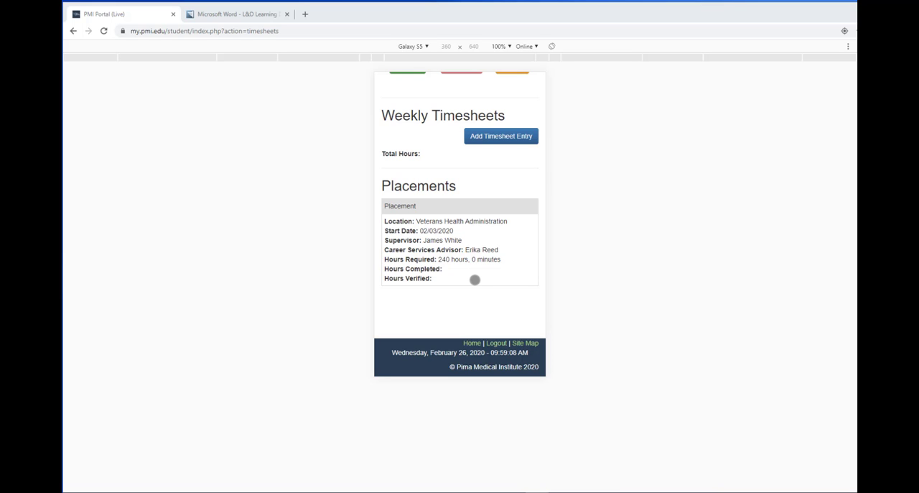
{"action": "scroll", "coordinate": [459, 223], "scroll_direction": "up", "scroll_amount": 3}
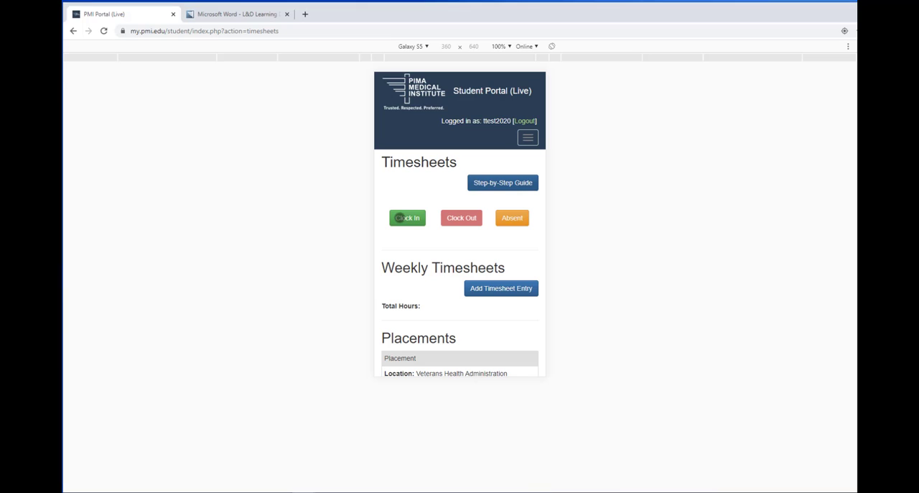
Step: Clock in for the externship shift and view the weekly timesheet starting Feb 23, 2020
{"action": "left_click", "coordinate": [399, 217]}
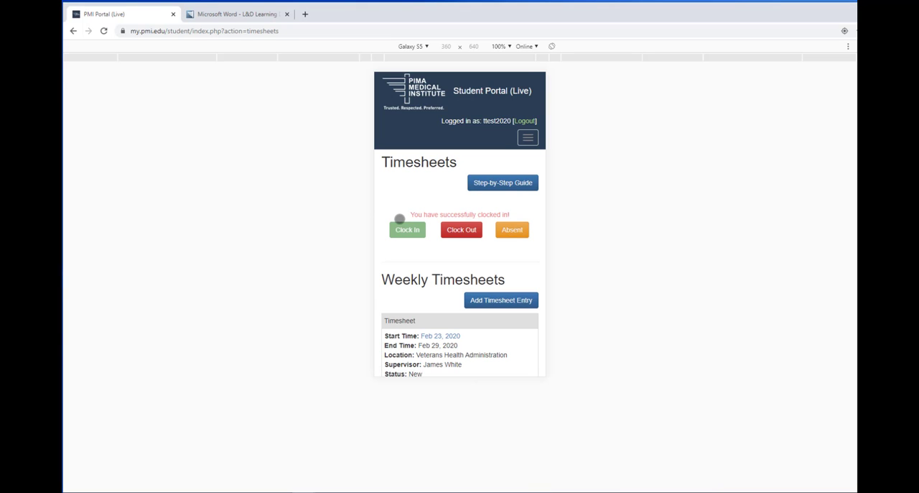
{"action": "scroll", "coordinate": [400, 218], "scroll_direction": "down", "scroll_amount": 2}
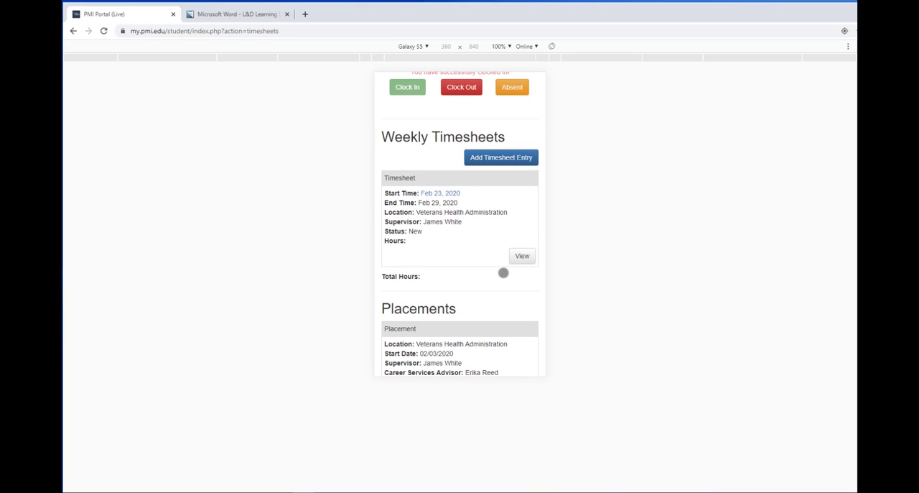
{"action": "left_click", "coordinate": [523, 256]}
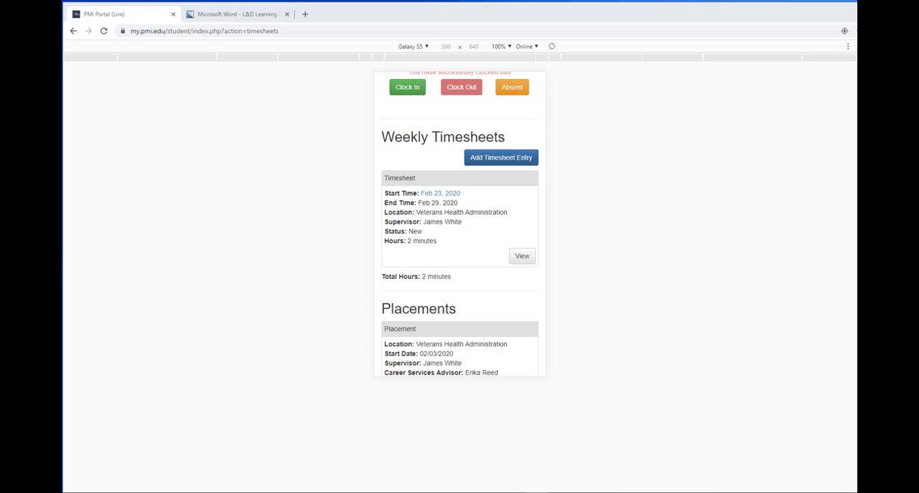
Step: Check the recorded entries of the Feb 23, 2020 weekly timesheet and return to the Timesheets page
{"action": "left_click", "coordinate": [523, 256]}
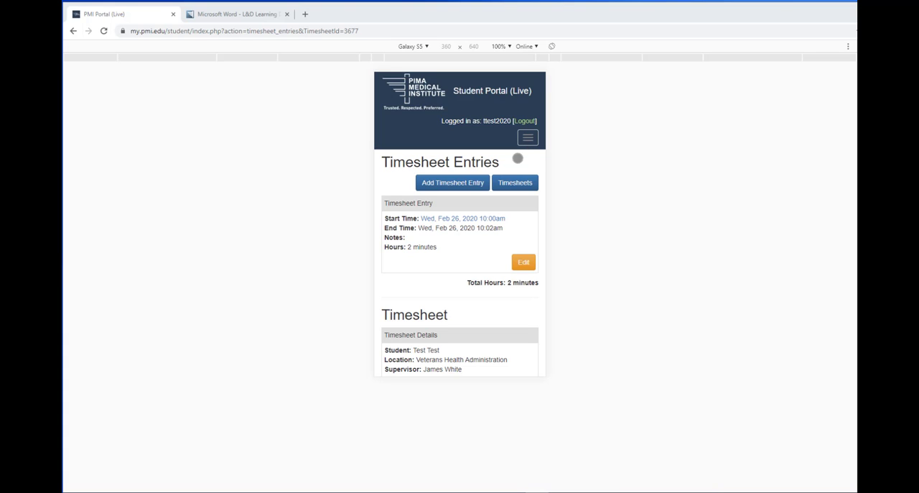
{"action": "left_click", "coordinate": [513, 181]}
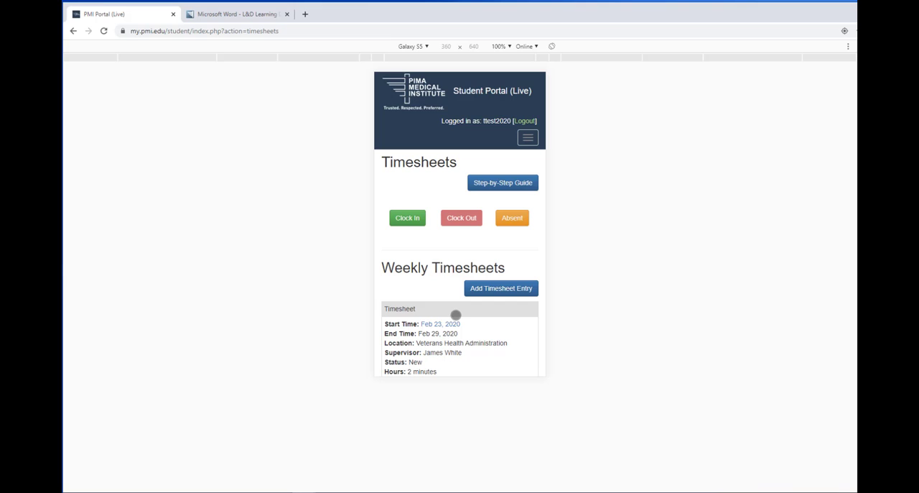
Step: Begin a manual timesheet entry and set its start date to 2/24/2020
{"action": "scroll", "coordinate": [455, 314], "scroll_direction": "down", "scroll_amount": 2}
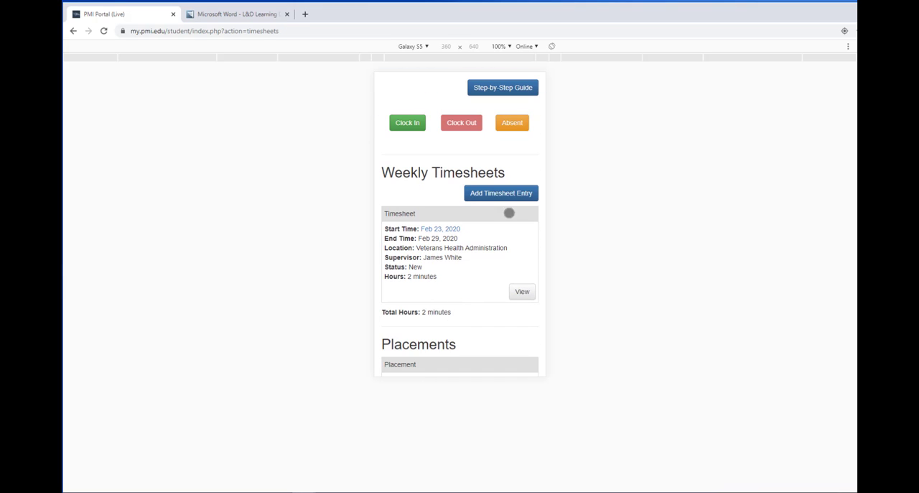
{"action": "left_click", "coordinate": [498, 194]}
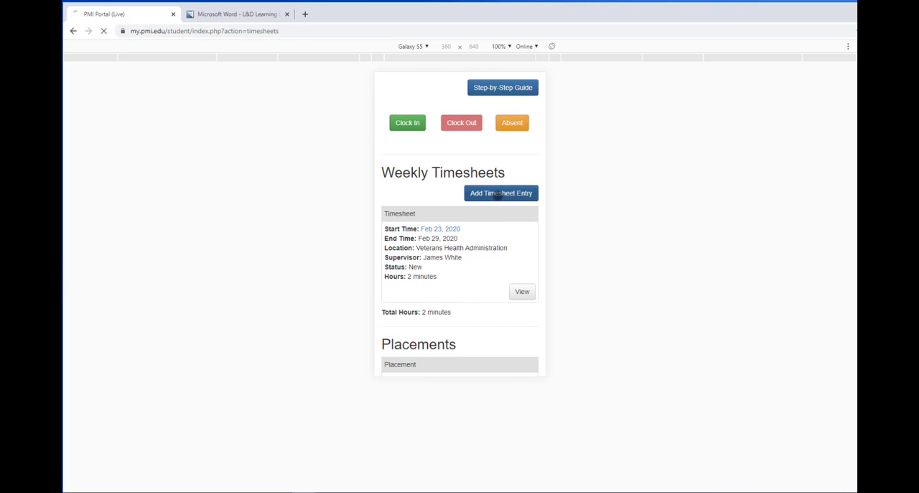
{"action": "left_click", "coordinate": [407, 215]}
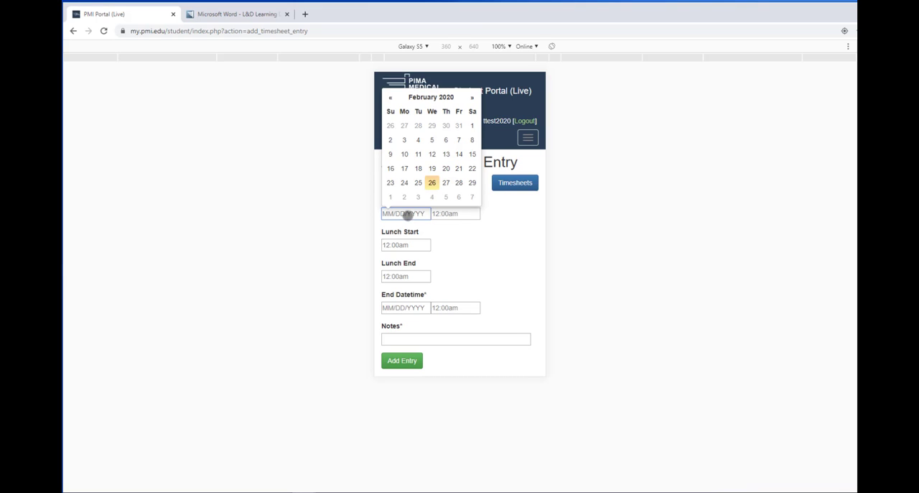
{"action": "left_click", "coordinate": [404, 182]}
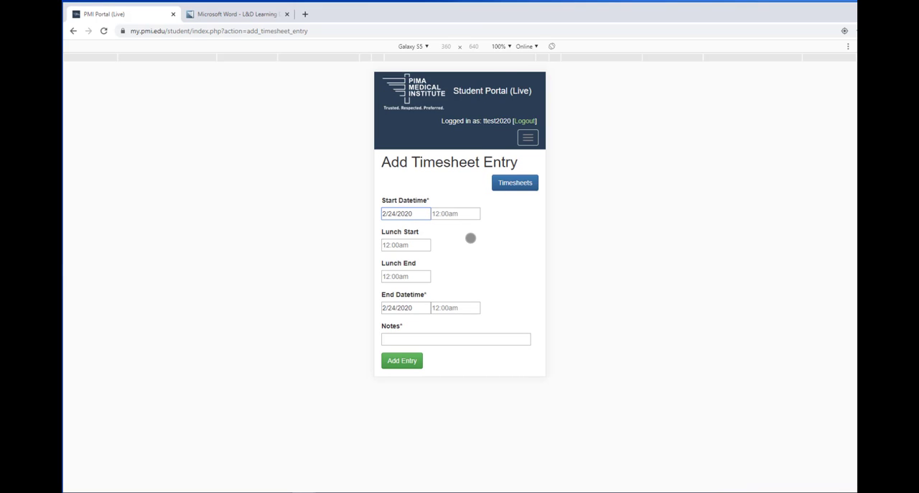
Step: Set the entry's start time to 8:00am, lunch start to 12:00pm and lunch end to 1:00pm
{"action": "left_click", "coordinate": [451, 214]}
{"action": "type", "text": "8am"}
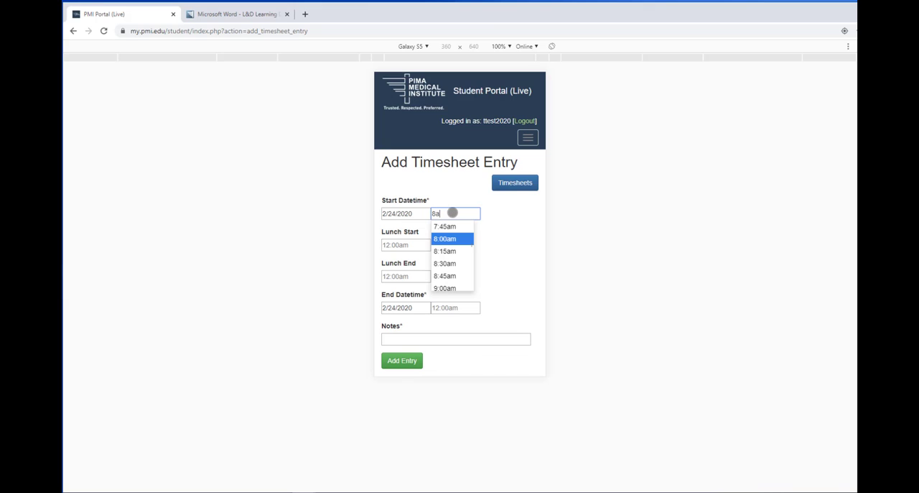
{"action": "left_click", "coordinate": [394, 245]}
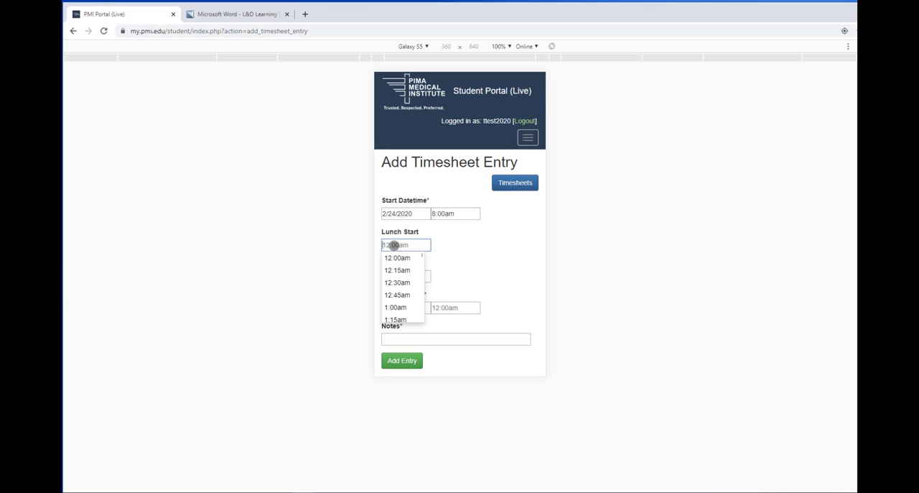
{"action": "type", "text": "12pm"}
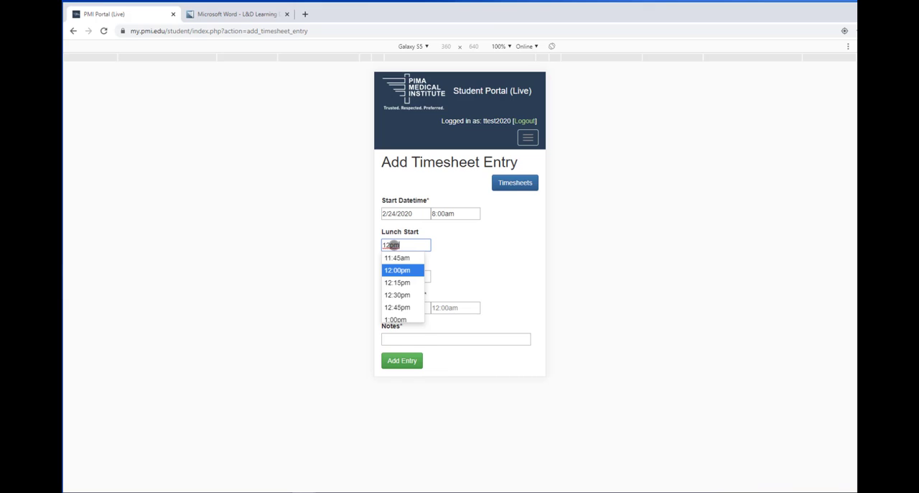
{"action": "key", "text": "Tab"}
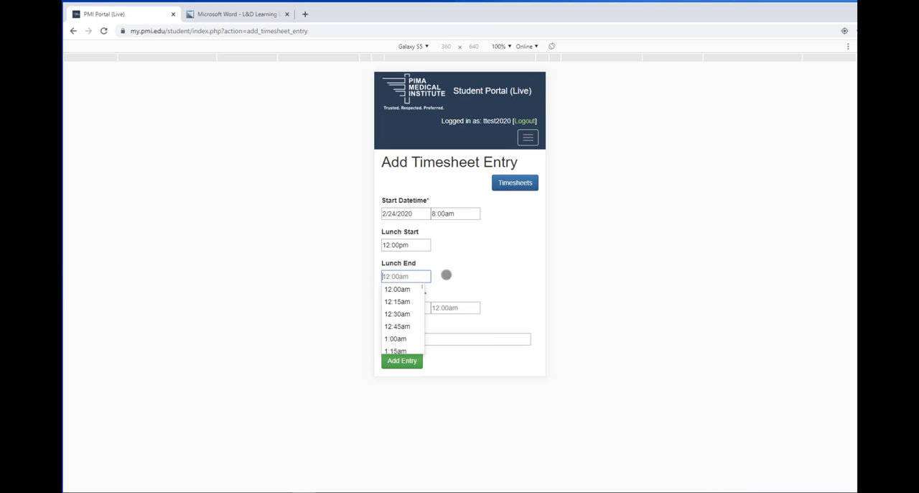
{"action": "type", "text": "1"}
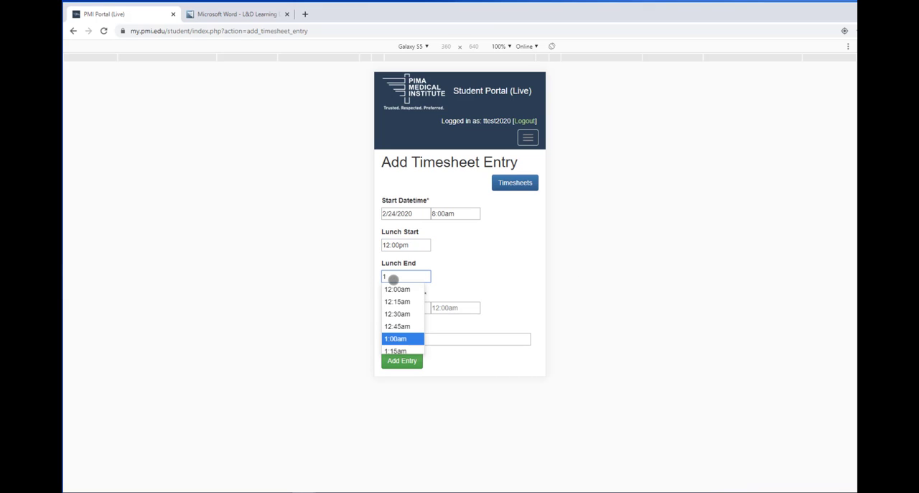
{"action": "type", "text": ":00pm"}
{"action": "key", "text": "Tab"}
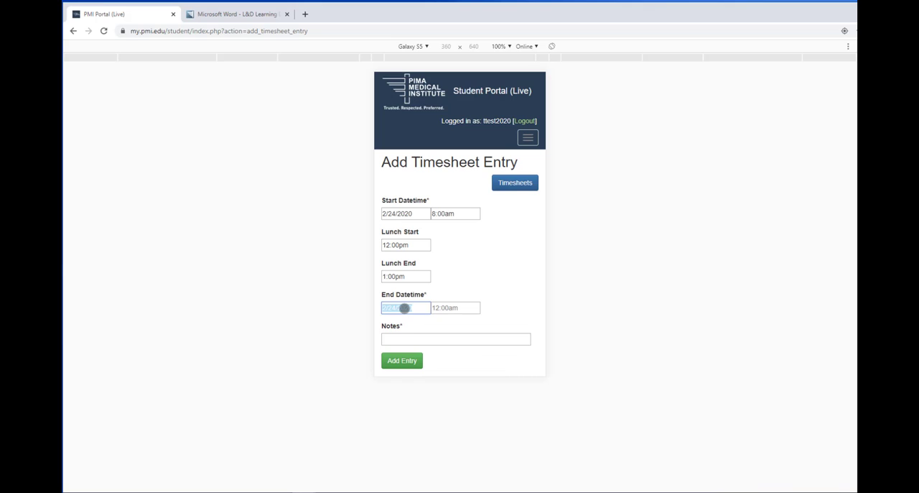
Step: Set the end time to 5:00pm, enter the note "forgot to clock in" and add the timesheet entry
{"action": "left_click", "coordinate": [461, 307]}
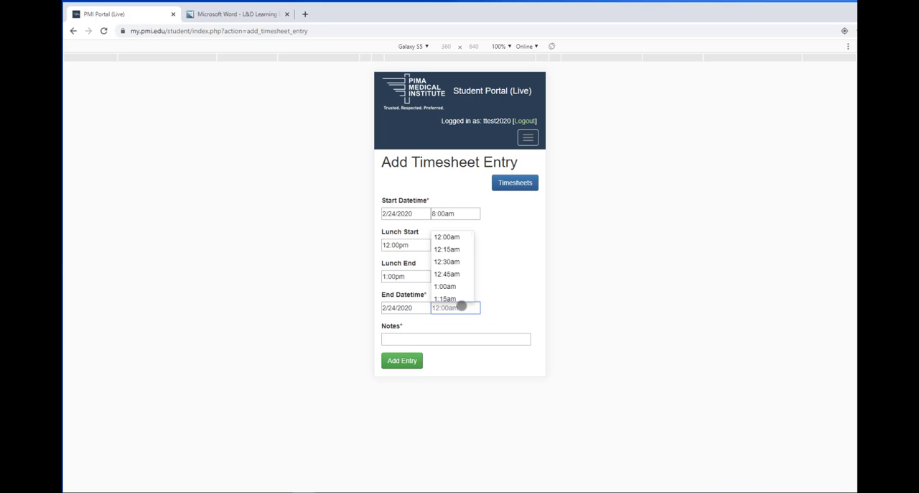
{"action": "type", "text": "5pm"}
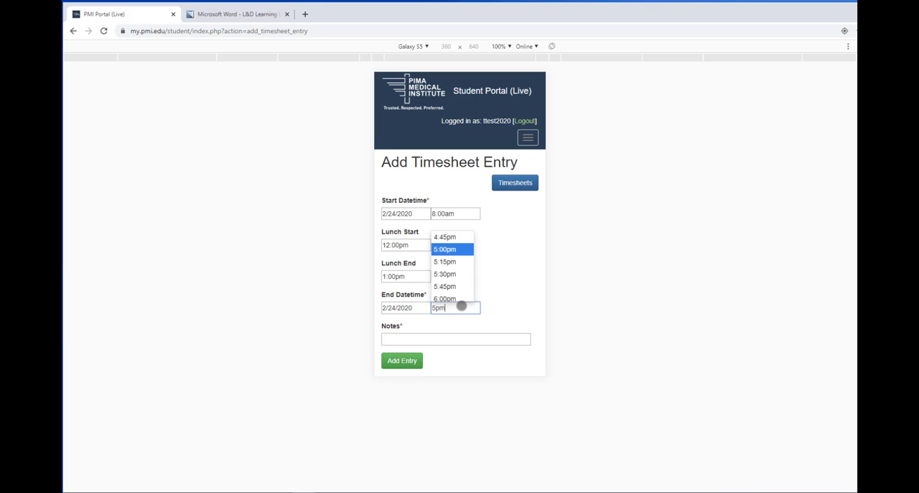
{"action": "left_click", "coordinate": [467, 334]}
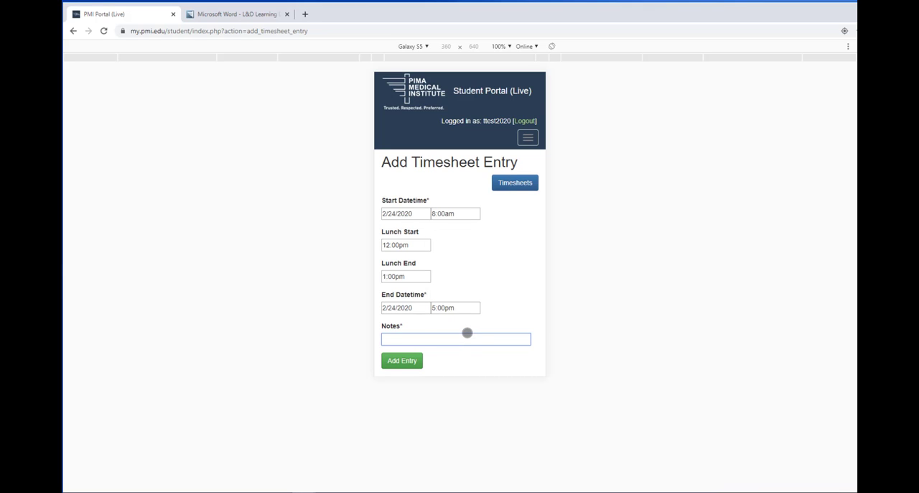
{"action": "type", "text": "forg"}
{"action": "key", "text": "Down"}
{"action": "key", "text": "Return"}
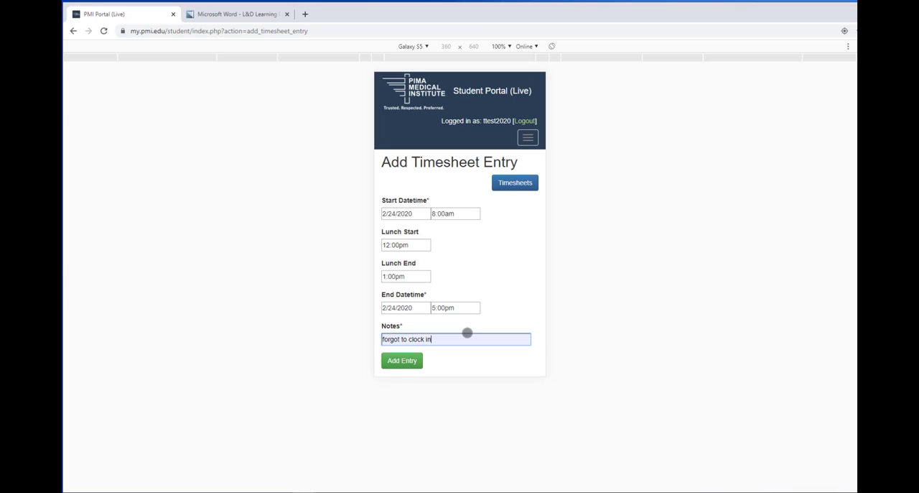
{"action": "left_click", "coordinate": [397, 362]}
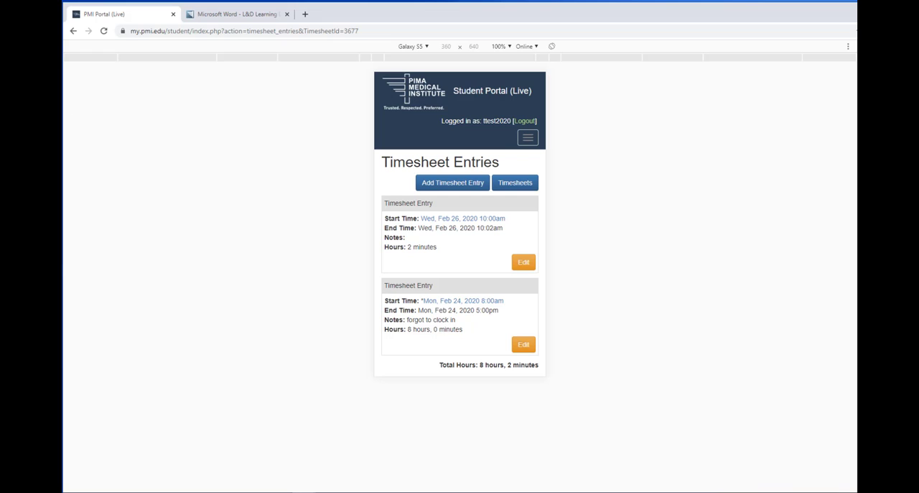
Step: Return to the Timesheets page and add an absent entry with the note "food poisoning"
{"action": "left_click", "coordinate": [510, 184]}
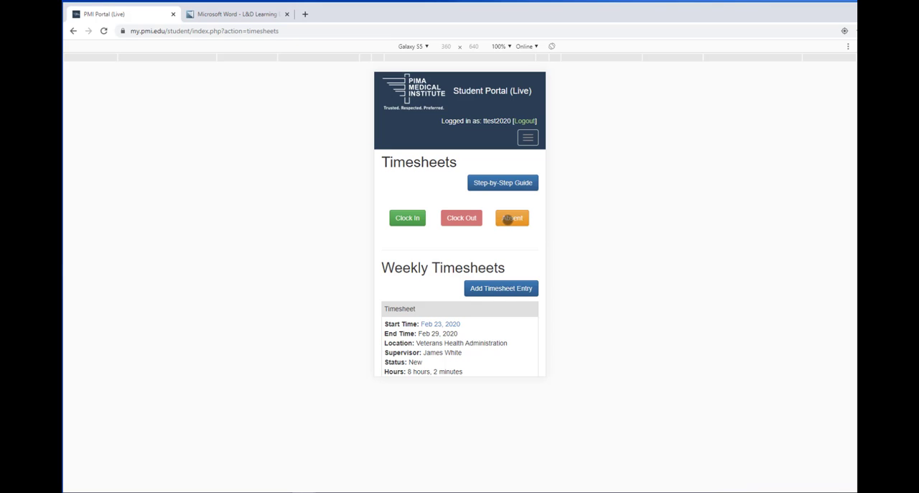
{"action": "left_click", "coordinate": [508, 219]}
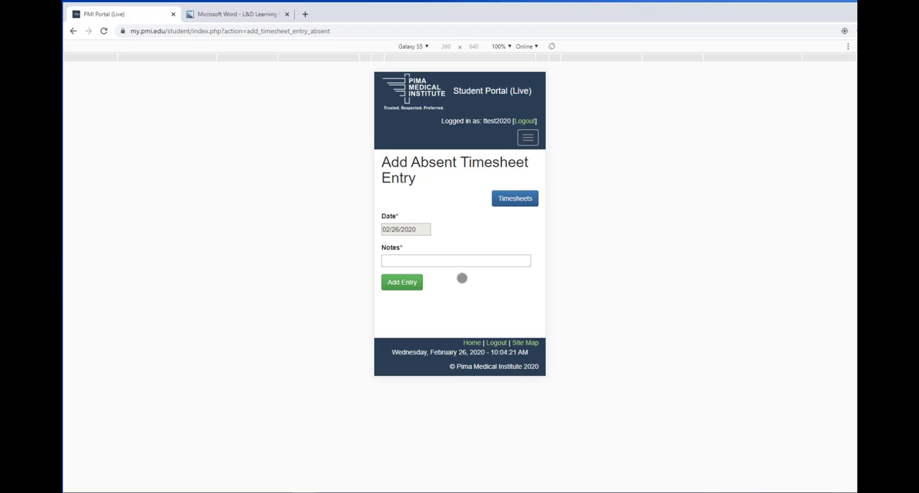
{"action": "left_click", "coordinate": [417, 261]}
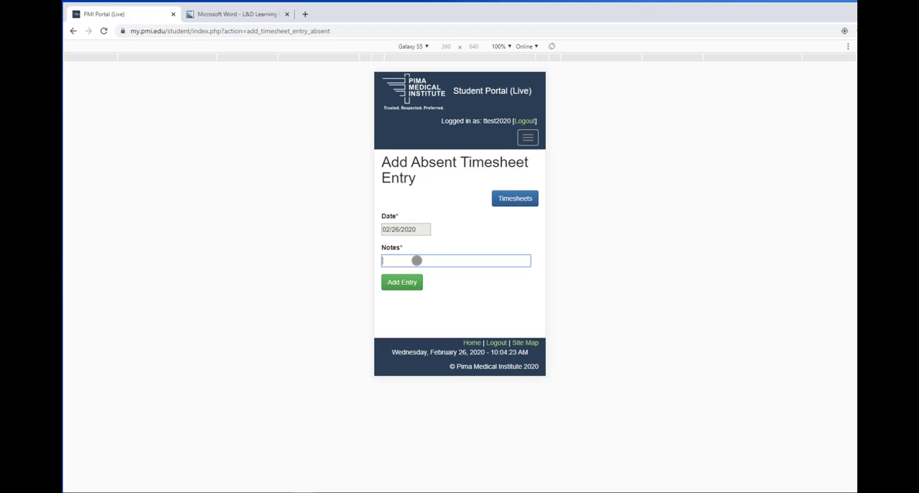
{"action": "type", "text": "food"}
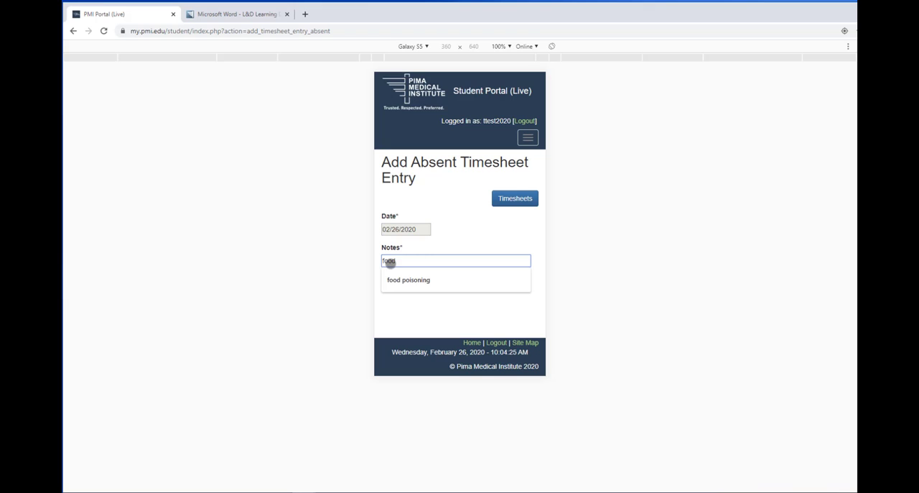
{"action": "left_click", "coordinate": [417, 281]}
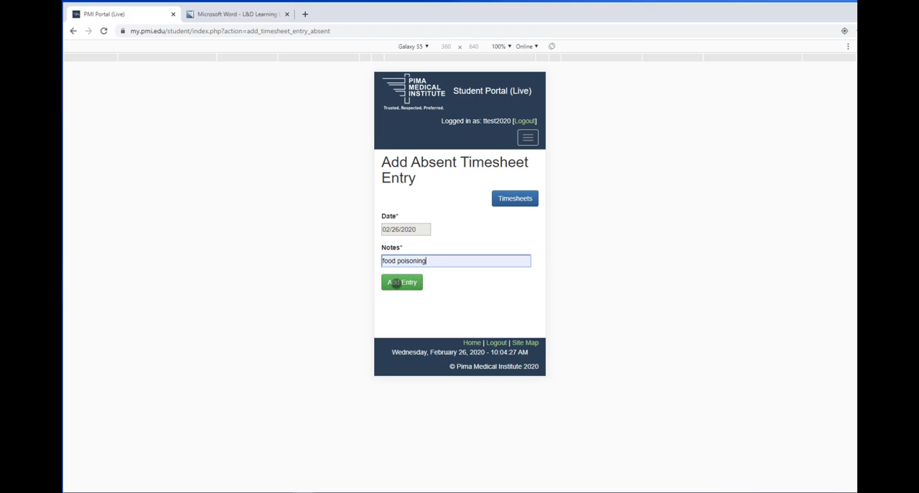
{"action": "left_click", "coordinate": [397, 282]}
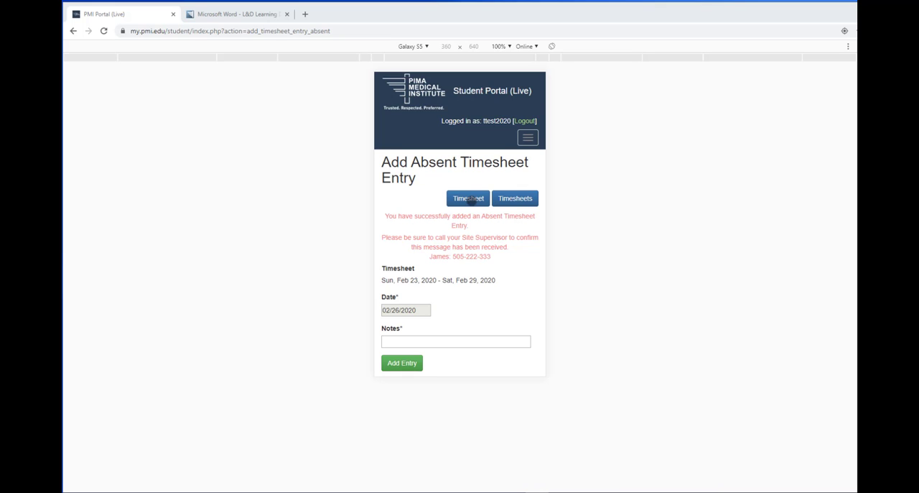
Step: Open the weekly timesheet and review its entries, total hours and timesheet details
{"action": "left_click", "coordinate": [473, 201]}
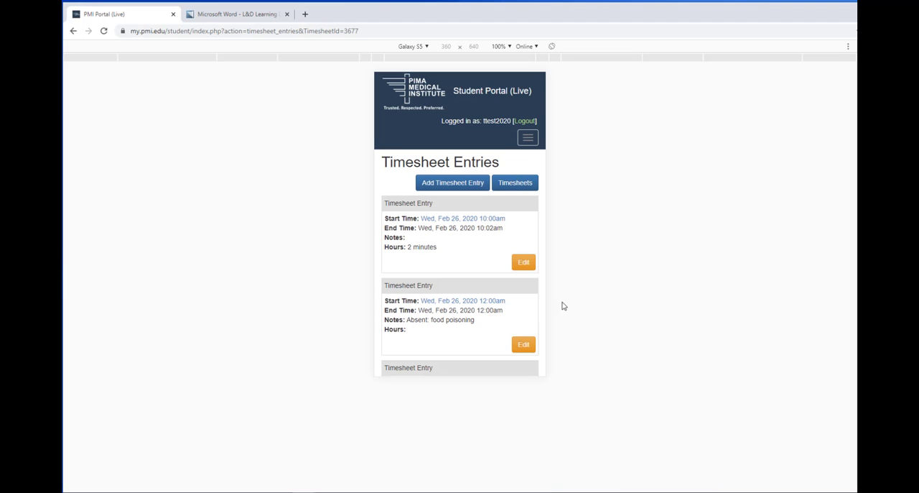
{"action": "scroll", "coordinate": [486, 304], "scroll_direction": "down", "scroll_amount": 3}
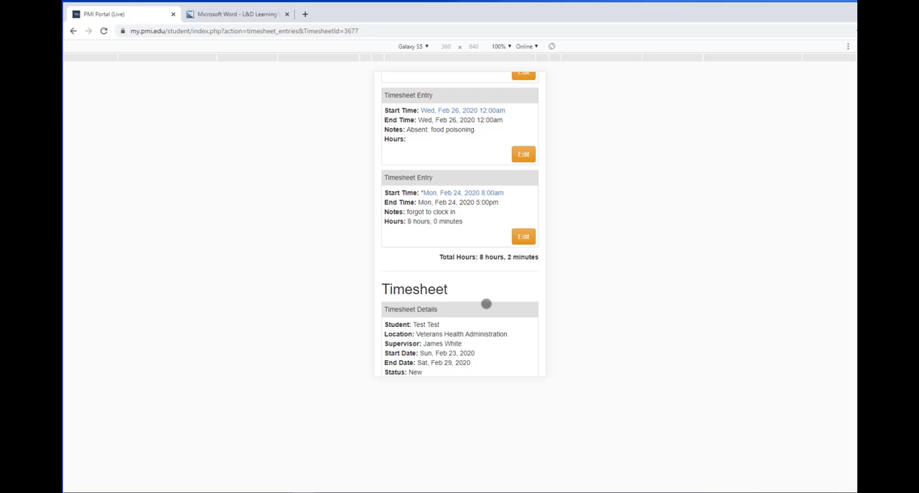
{"action": "scroll", "coordinate": [486, 304], "scroll_direction": "down", "scroll_amount": 3}
{"action": "scroll", "coordinate": [486, 304], "scroll_direction": "up", "scroll_amount": 6}
{"action": "scroll", "coordinate": [486, 304], "scroll_direction": "down", "scroll_amount": 6}
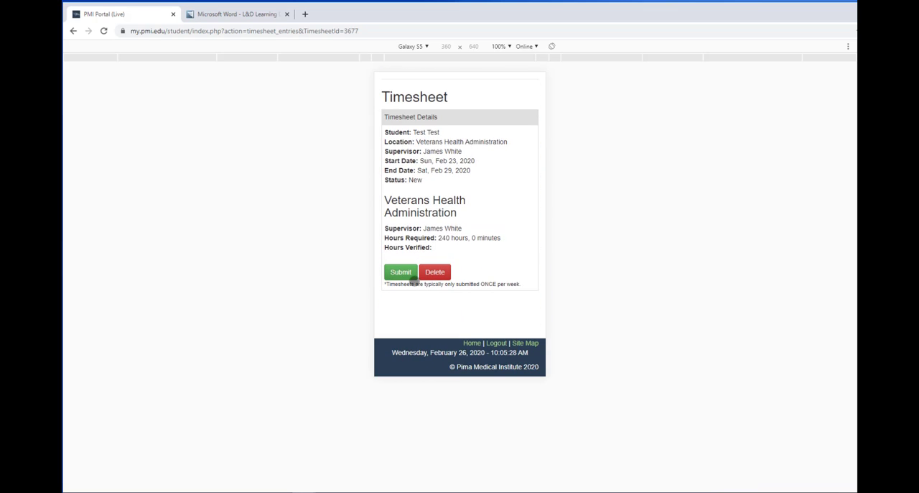
{"action": "scroll", "coordinate": [421, 318], "scroll_direction": "up", "scroll_amount": 6}
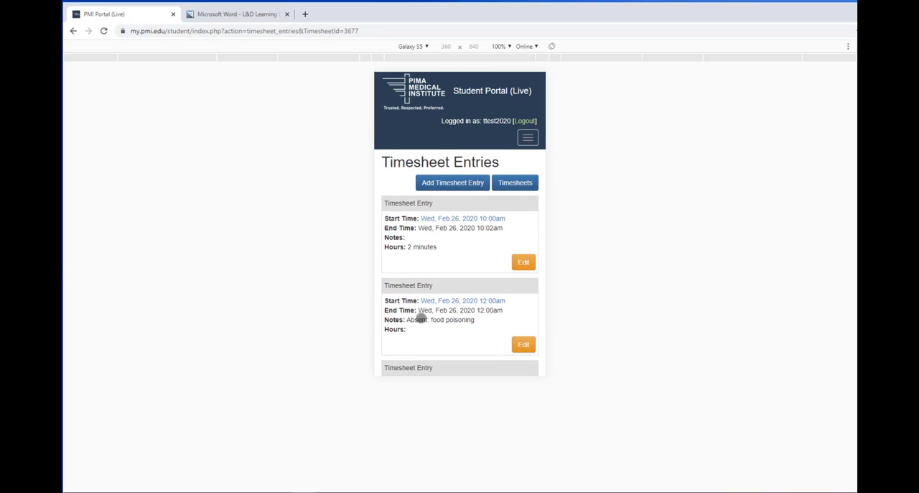
{"action": "scroll", "coordinate": [485, 319], "scroll_direction": "down", "scroll_amount": 2}
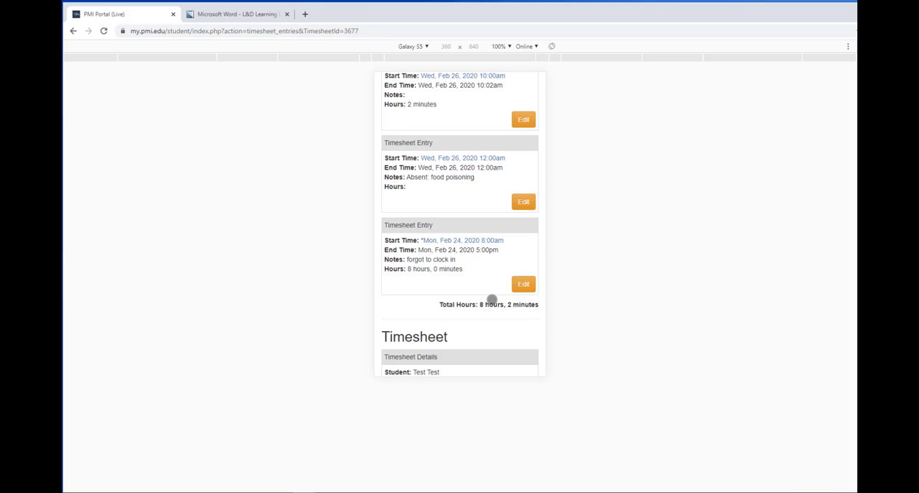
{"action": "scroll", "coordinate": [492, 303], "scroll_direction": "up", "scroll_amount": 2}
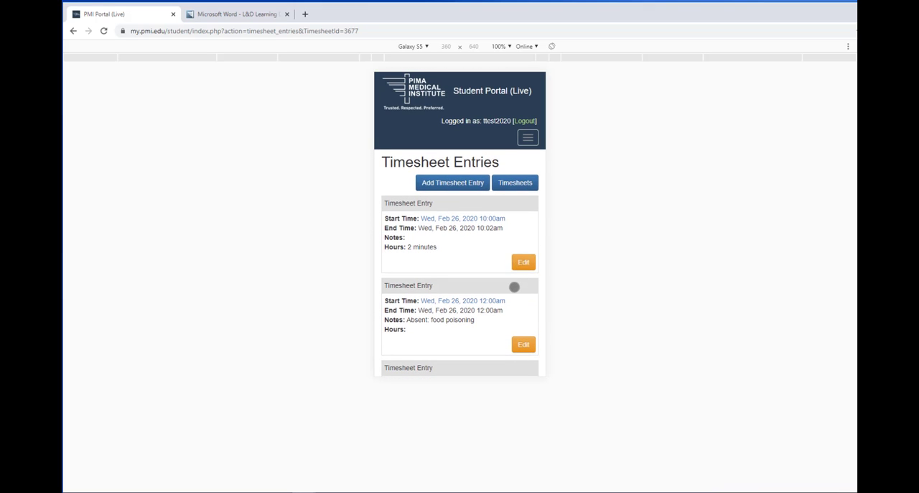
Step: Edit the Feb 26, 2020 10:00am timesheet entry and set its start time to 8:00am
{"action": "left_click", "coordinate": [527, 261]}
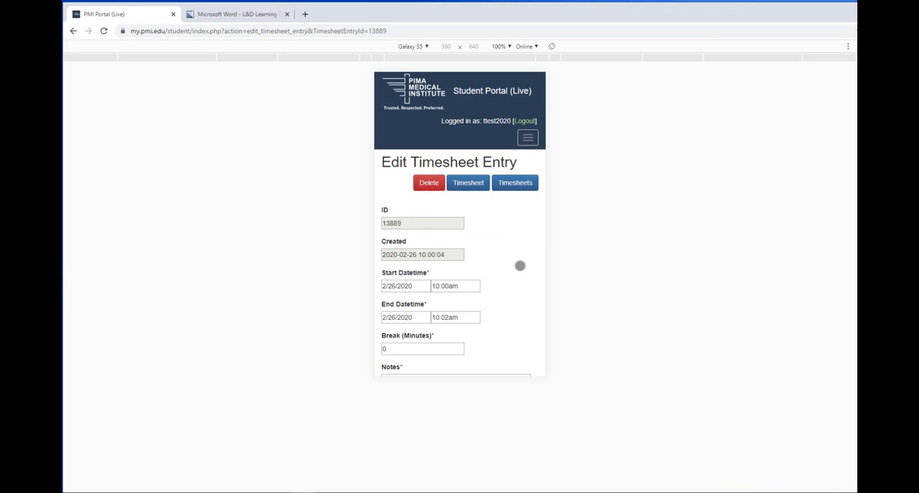
{"action": "left_click", "coordinate": [475, 285]}
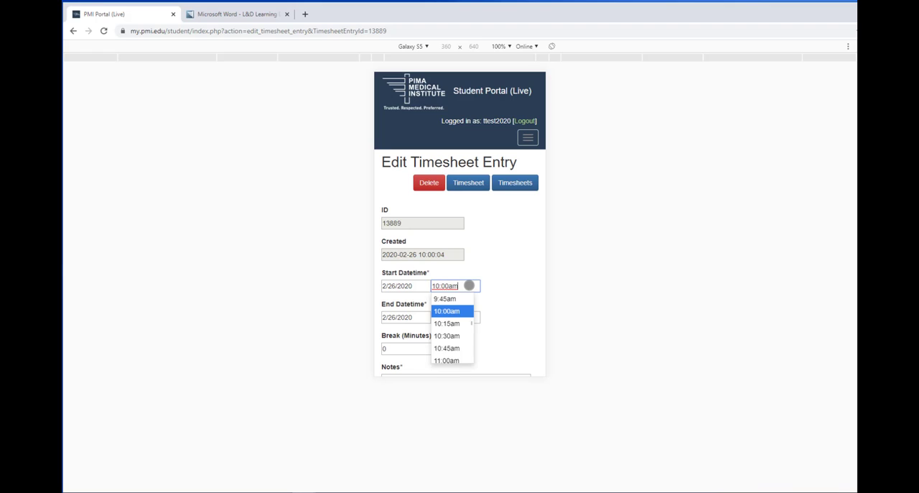
{"action": "key", "text": "BackSpace"}
{"action": "key", "text": "BackSpace"}
{"action": "key", "text": "BackSpace"}
{"action": "key", "text": "BackSpace"}
{"action": "key", "text": "BackSpace"}
{"action": "key", "text": "BackSpace"}
{"action": "key", "text": "BackSpace"}
{"action": "type", "text": "8am"}
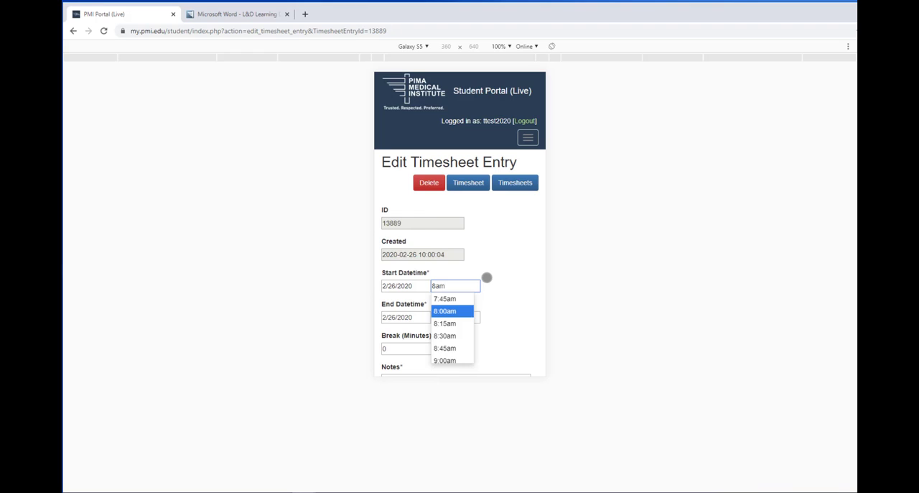
{"action": "key", "text": "Tab"}
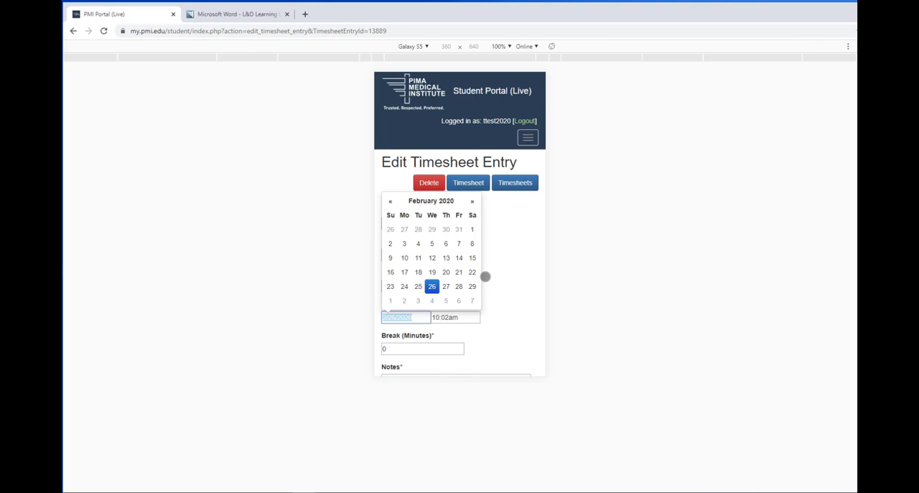
{"action": "left_click", "coordinate": [494, 272]}
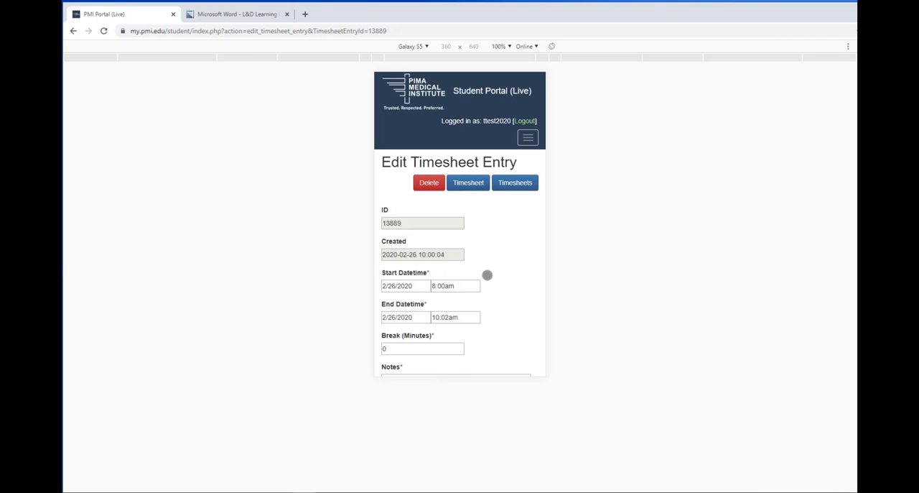
Step: Set the entry's end time to 4:00pm
{"action": "scroll", "coordinate": [486, 276], "scroll_direction": "down", "scroll_amount": 2}
{"action": "left_click", "coordinate": [454, 222]}
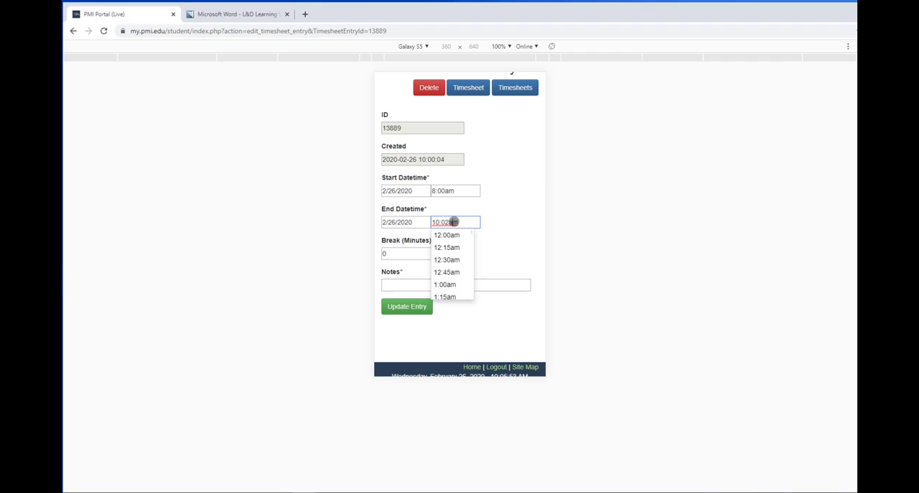
{"action": "type", "text": "4pm"}
{"action": "left_click", "coordinate": [502, 235]}
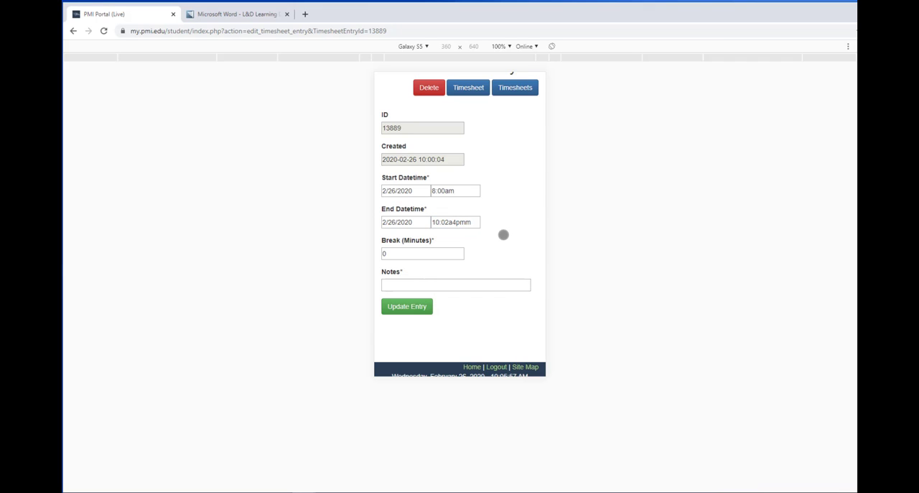
{"action": "left_click", "coordinate": [477, 222]}
{"action": "key", "text": "BackSpace"}
{"action": "key", "text": "BackSpace"}
{"action": "key", "text": "BackSpace"}
{"action": "key", "text": "BackSpace"}
{"action": "key", "text": "BackSpace"}
{"action": "key", "text": "BackSpace"}
{"action": "key", "text": "BackSpace"}
{"action": "key", "text": "BackSpace"}
{"action": "key", "text": "BackSpace"}
{"action": "key", "text": "BackSpace"}
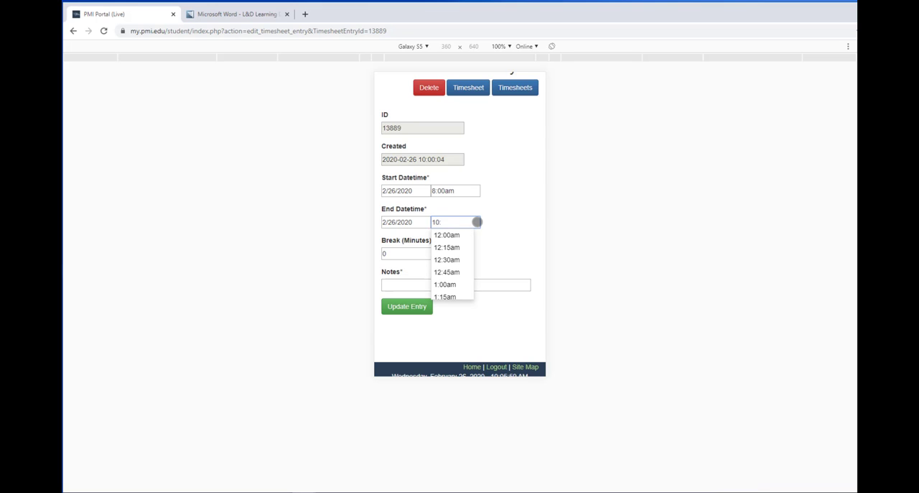
{"action": "type", "text": "4pm"}
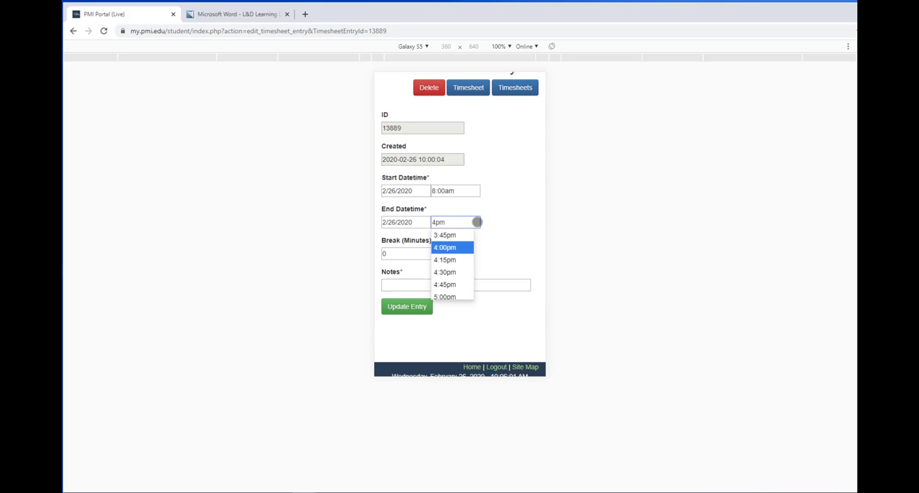
Step: Enter the note "messed up on time", update the entry and return to the weekly timesheet's entries
{"action": "left_click", "coordinate": [392, 283]}
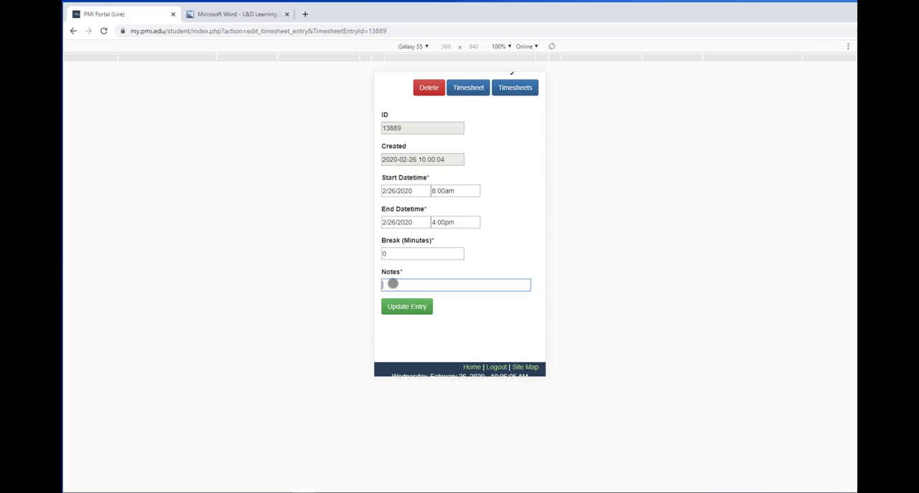
{"action": "type", "text": "messed up on time"}
{"action": "left_click", "coordinate": [396, 309]}
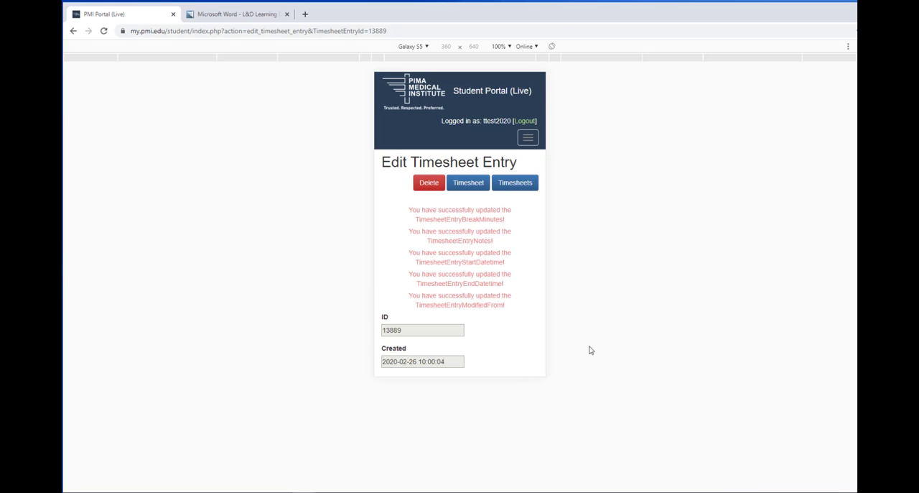
{"action": "left_click", "coordinate": [482, 183]}
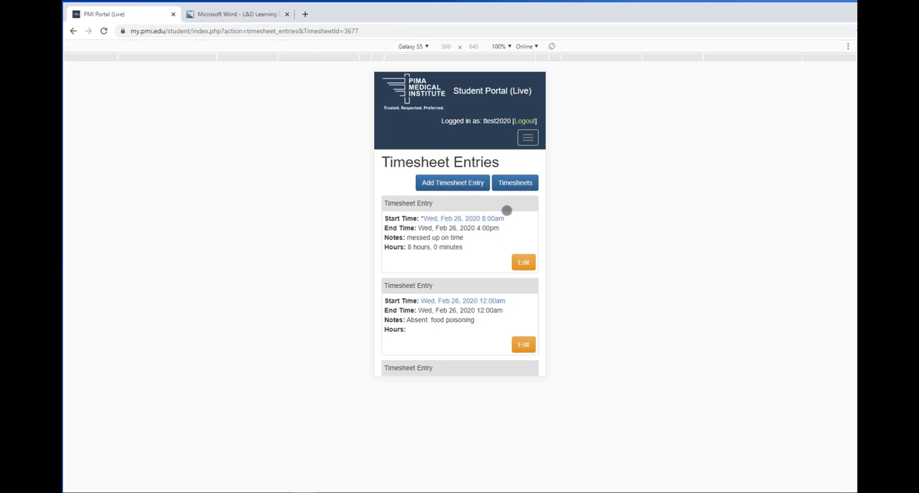
Step: Review the Feb 23–29, 2020 weekly timesheet's entries and details, and submit the timesheet
{"action": "scroll", "coordinate": [506, 210], "scroll_direction": "down", "scroll_amount": 2}
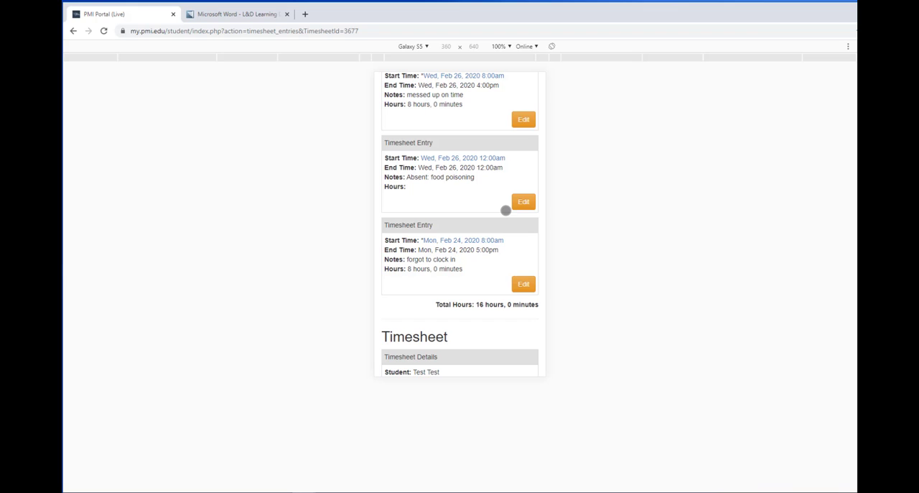
{"action": "scroll", "coordinate": [506, 210], "scroll_direction": "down", "scroll_amount": 2}
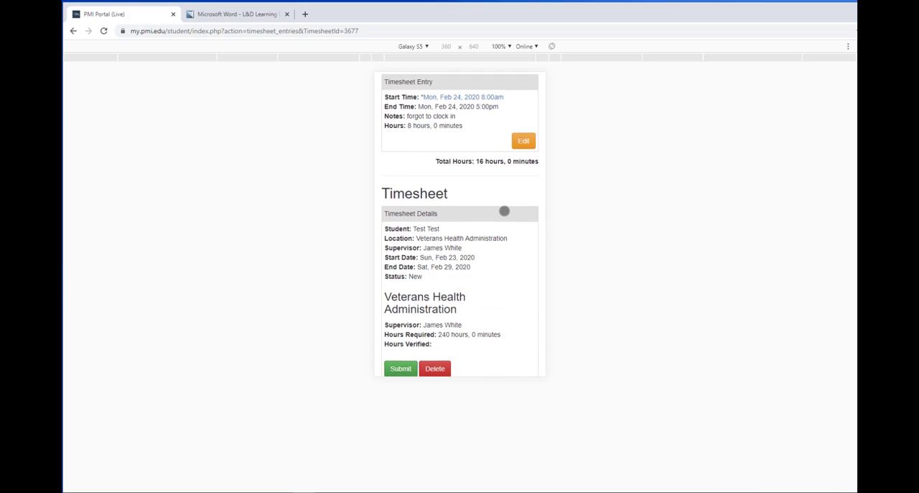
{"action": "scroll", "coordinate": [504, 211], "scroll_direction": "down", "scroll_amount": 2}
{"action": "scroll", "coordinate": [505, 210], "scroll_direction": "up", "scroll_amount": 6}
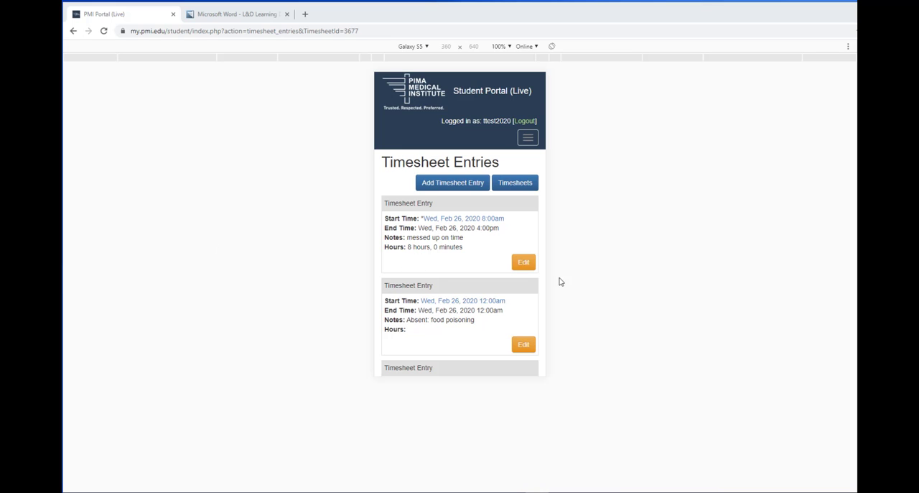
{"action": "scroll", "coordinate": [471, 265], "scroll_direction": "down", "scroll_amount": 3}
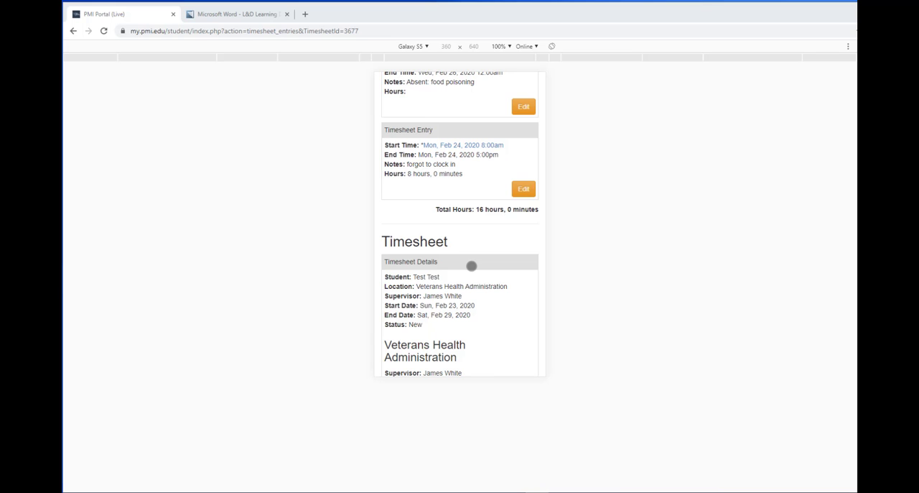
{"action": "scroll", "coordinate": [472, 266], "scroll_direction": "down", "scroll_amount": 2}
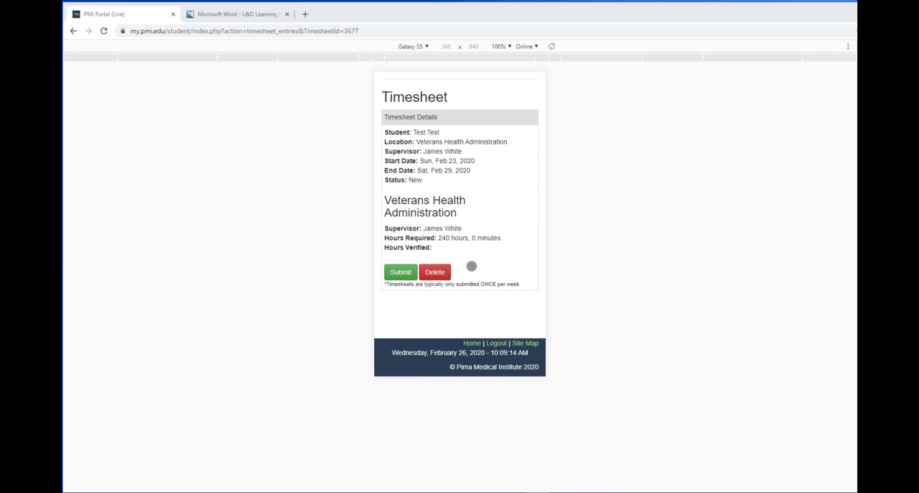
{"action": "left_click", "coordinate": [401, 271]}
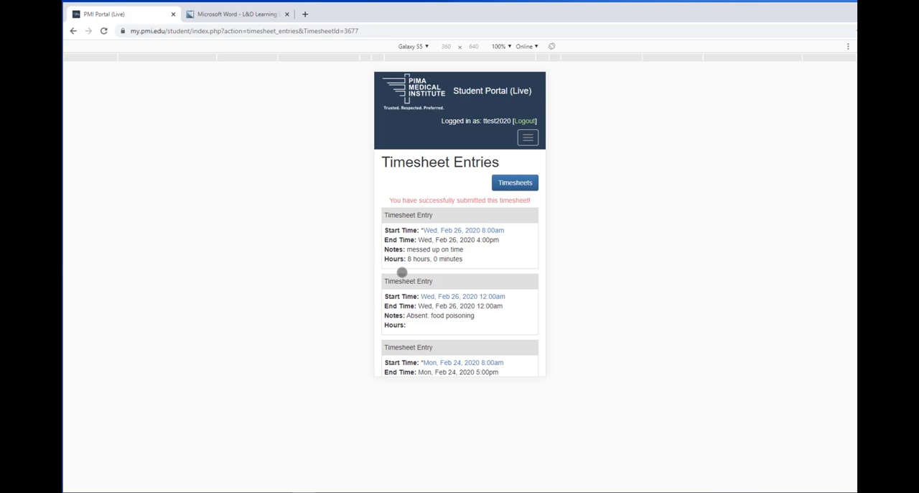
Step: Examine the submitted timesheet's entries, total hours, status and remaining options
{"action": "scroll", "coordinate": [402, 271], "scroll_direction": "down", "scroll_amount": 6}
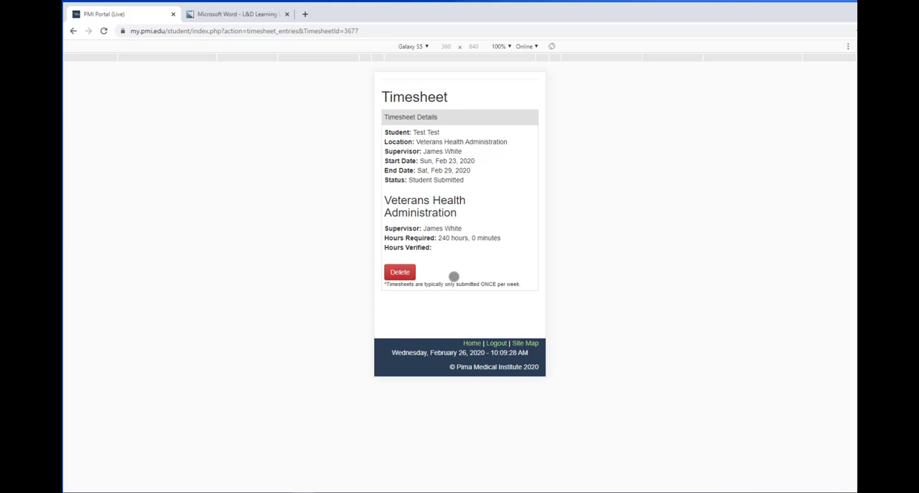
{"action": "scroll", "coordinate": [454, 276], "scroll_direction": "up", "scroll_amount": 6}
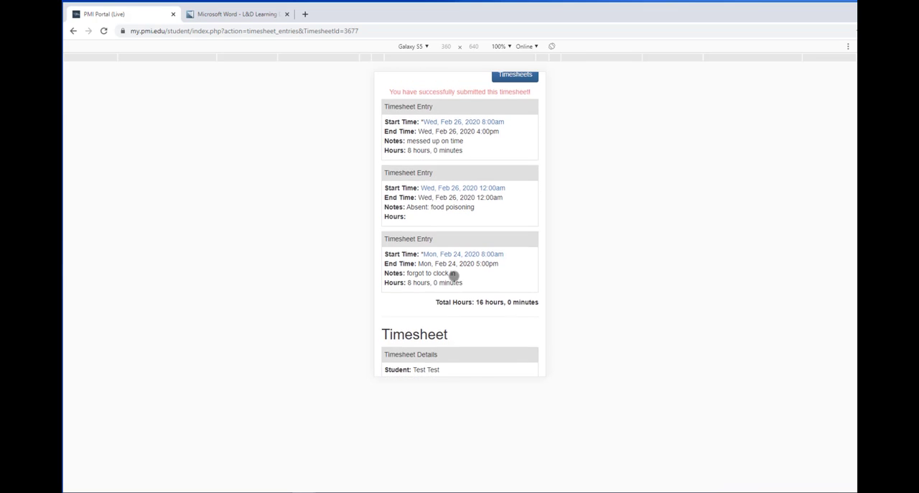
{"action": "scroll", "coordinate": [454, 276], "scroll_direction": "down", "scroll_amount": 5}
{"action": "scroll", "coordinate": [454, 276], "scroll_direction": "down", "scroll_amount": 1}
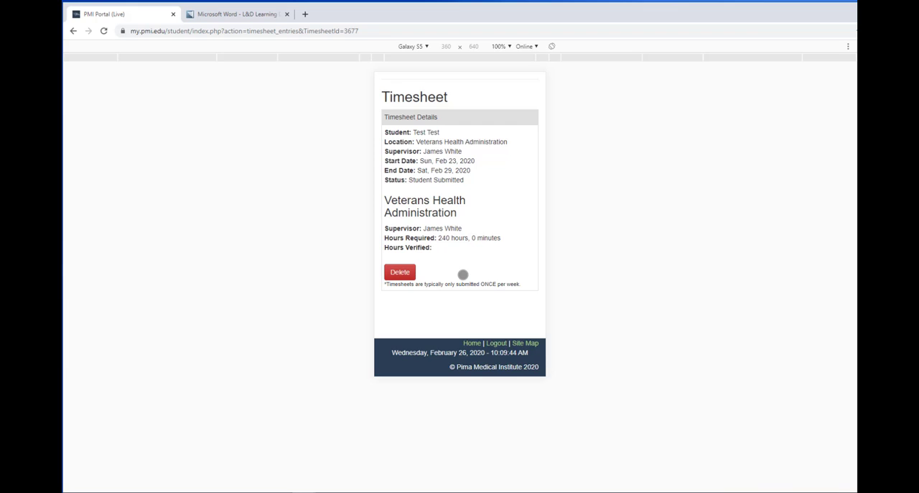
{"action": "scroll", "coordinate": [463, 275], "scroll_direction": "up", "scroll_amount": 7}
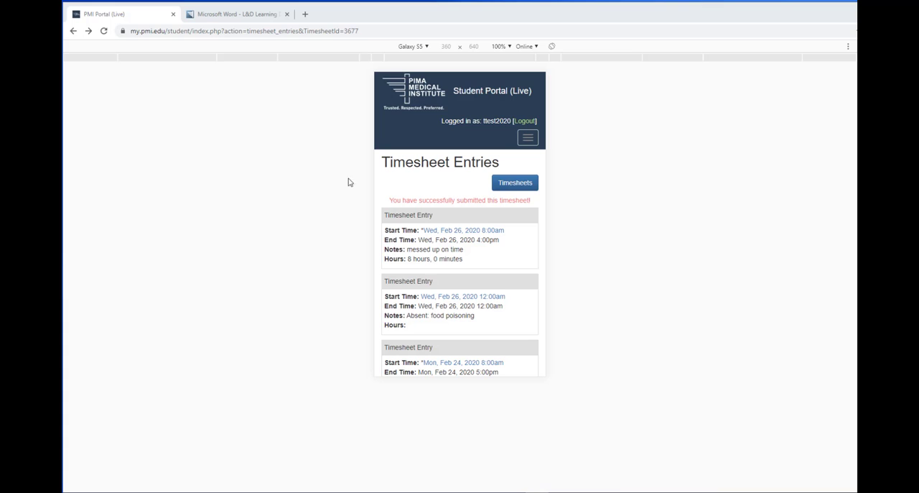
Step: Return to the timesheets overview and check the submitted week's status and hours and the placement's hour details
{"action": "left_click", "coordinate": [518, 184]}
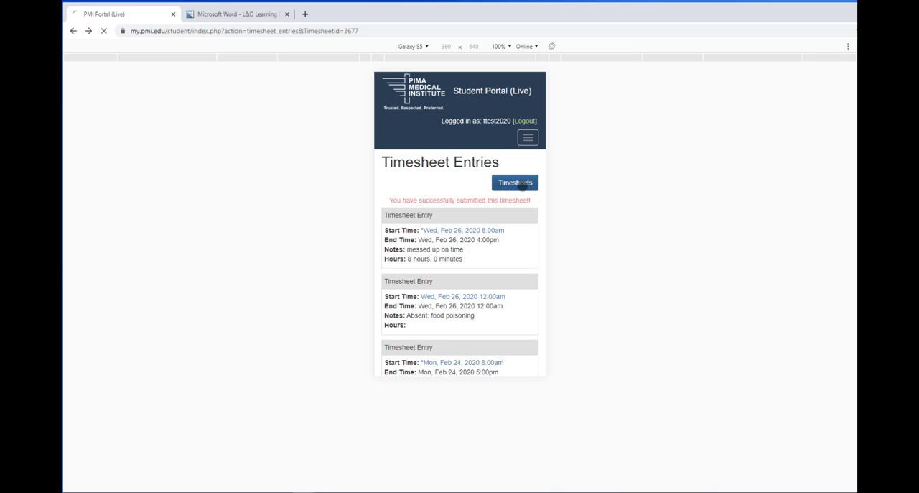
{"action": "scroll", "coordinate": [501, 199], "scroll_direction": "down", "scroll_amount": 3}
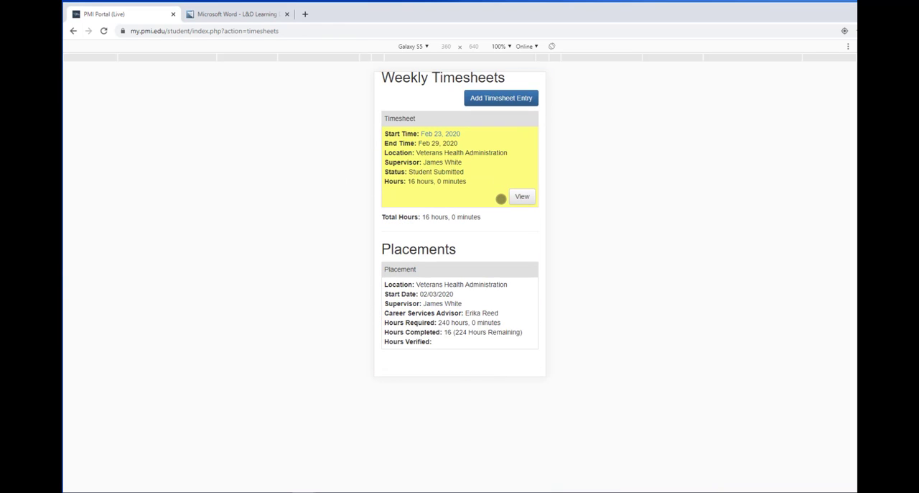
{"action": "scroll", "coordinate": [496, 201], "scroll_direction": "up", "scroll_amount": 3}
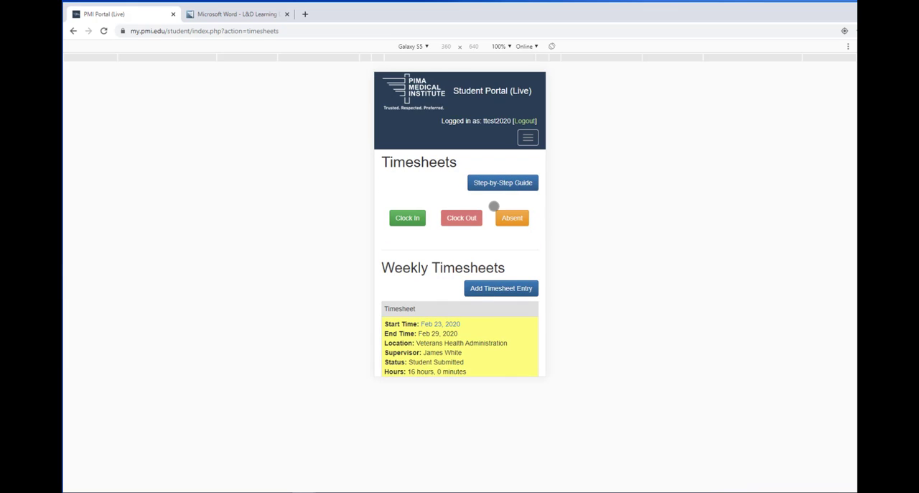
{"action": "scroll", "coordinate": [492, 205], "scroll_direction": "down", "scroll_amount": 4}
{"action": "scroll", "coordinate": [494, 206], "scroll_direction": "up", "scroll_amount": 5}
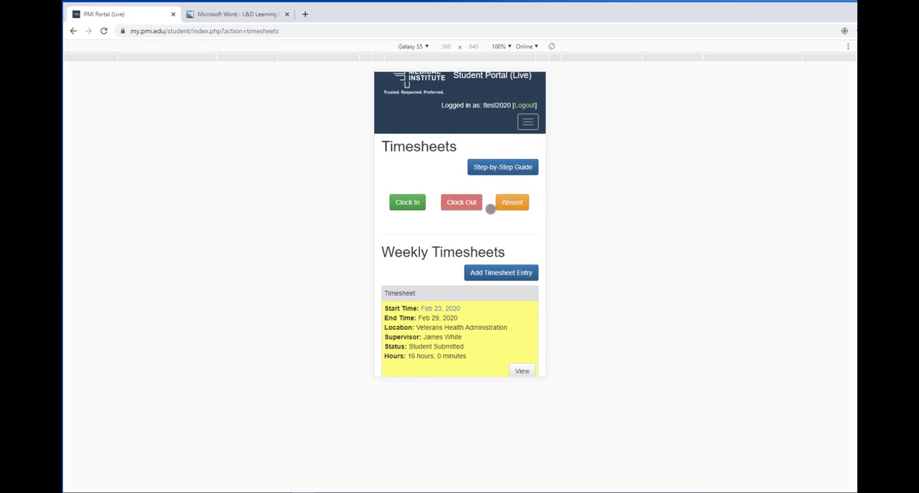
{"action": "scroll", "coordinate": [490, 208], "scroll_direction": "down", "scroll_amount": 3}
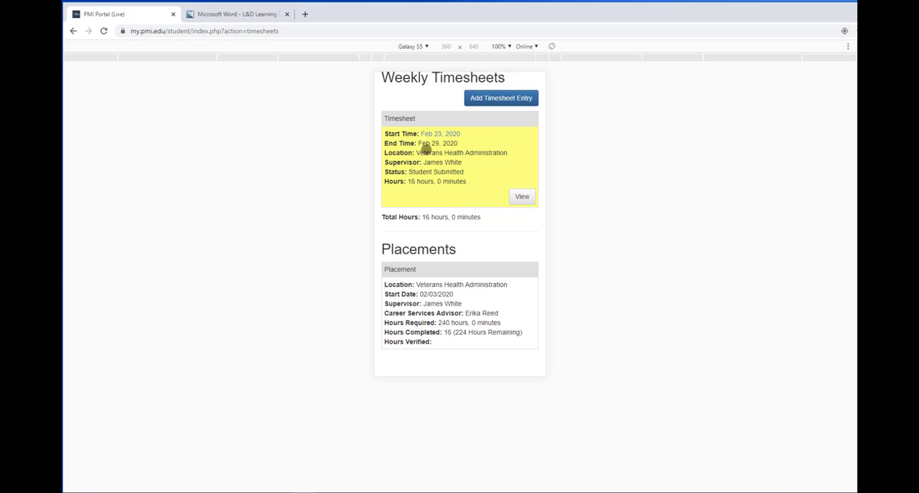